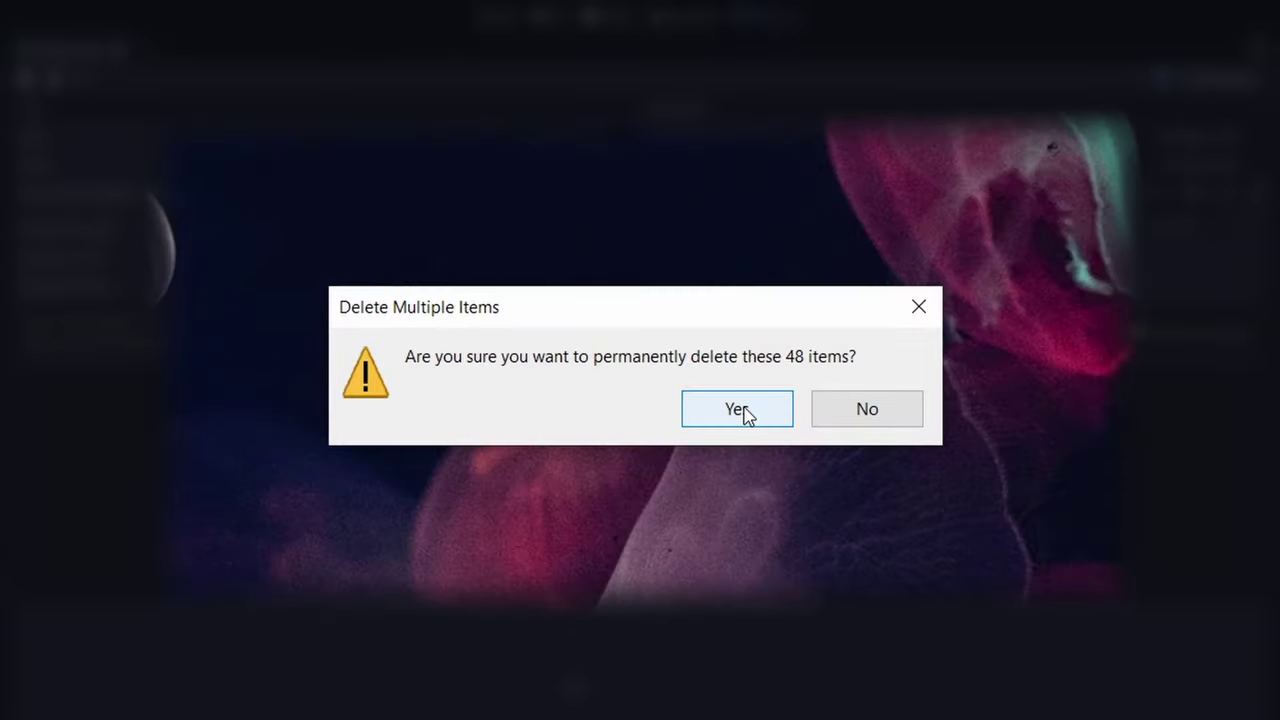
# Confirm deleting the 48 items, keep the character Shia, and show the timeline list.
pyautogui.click(743, 410)
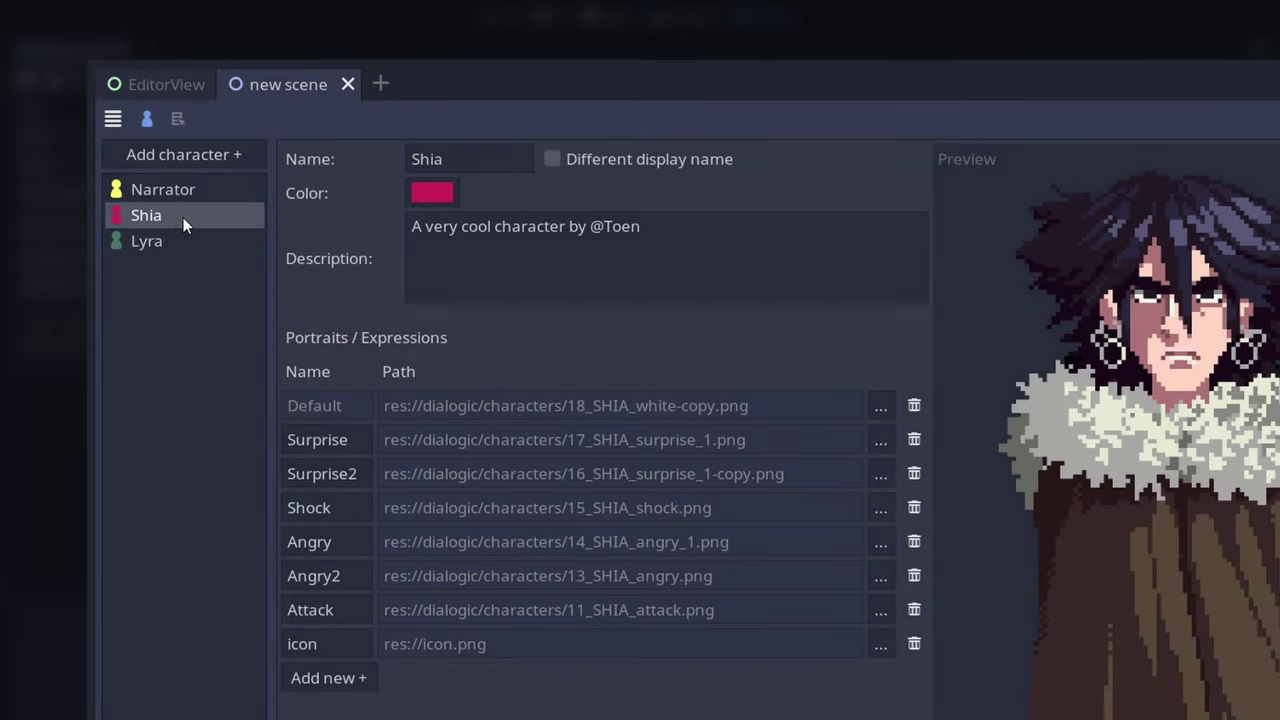
pyautogui.rightClick(183, 217)
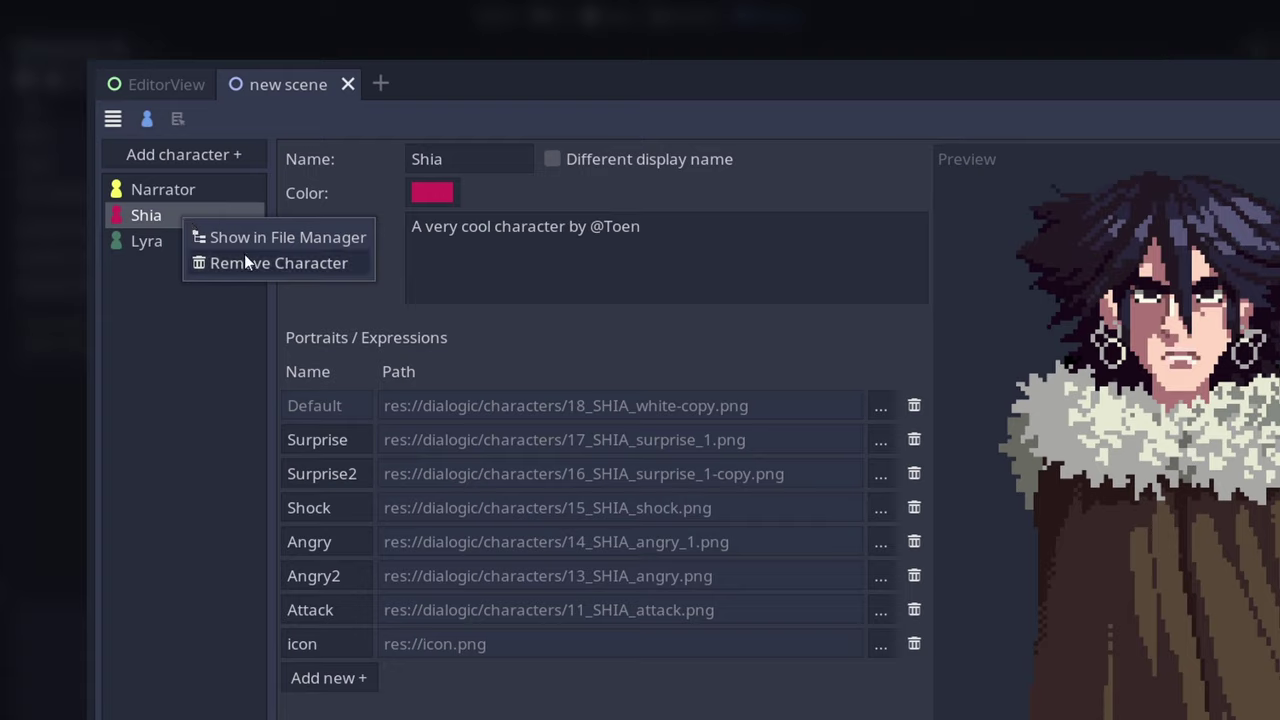
pyautogui.click(245, 311)
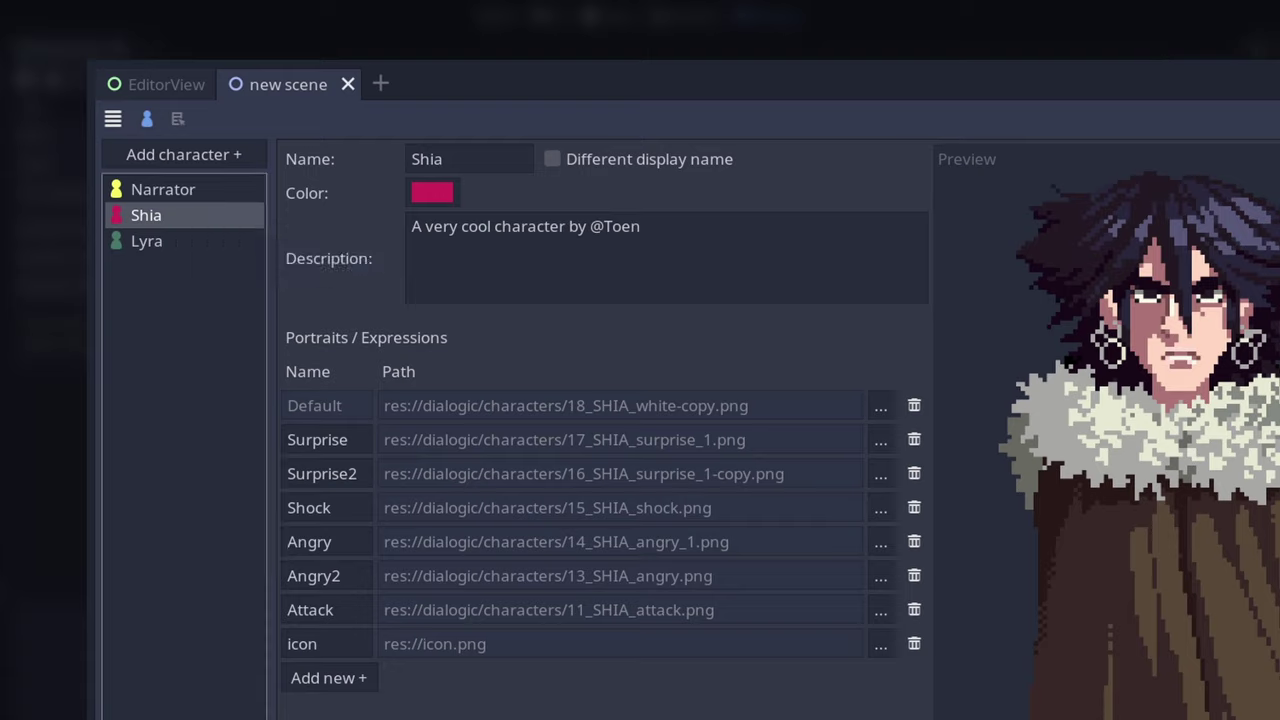
pyautogui.click(113, 119)
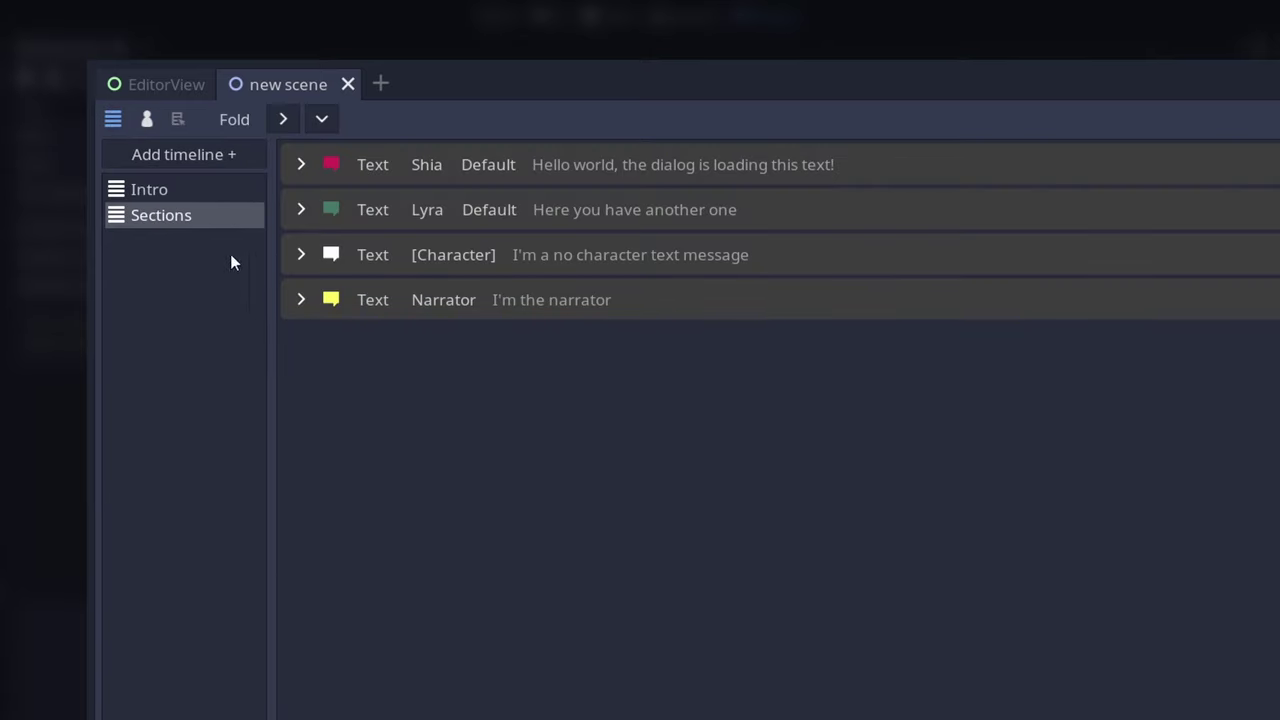
# Choose Rename for the Sections timeline and put the cursor in the new-name field.
pyautogui.rightClick(161, 216)
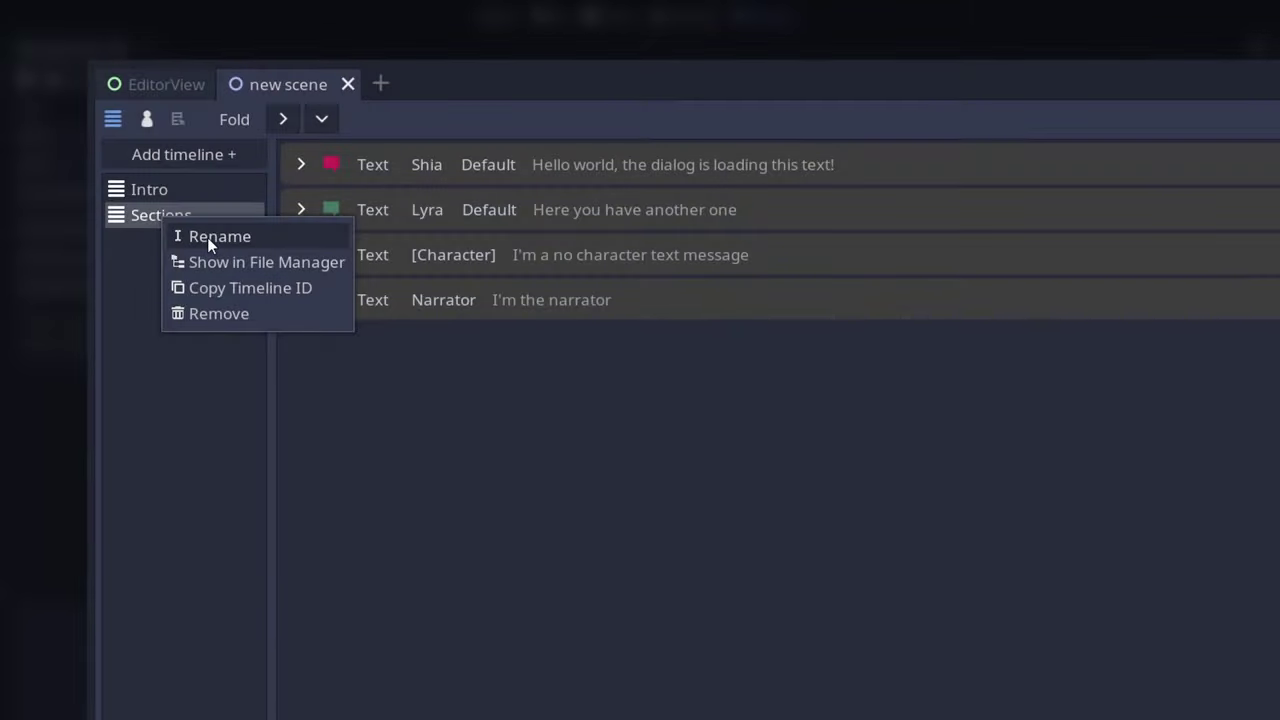
pyautogui.click(208, 237)
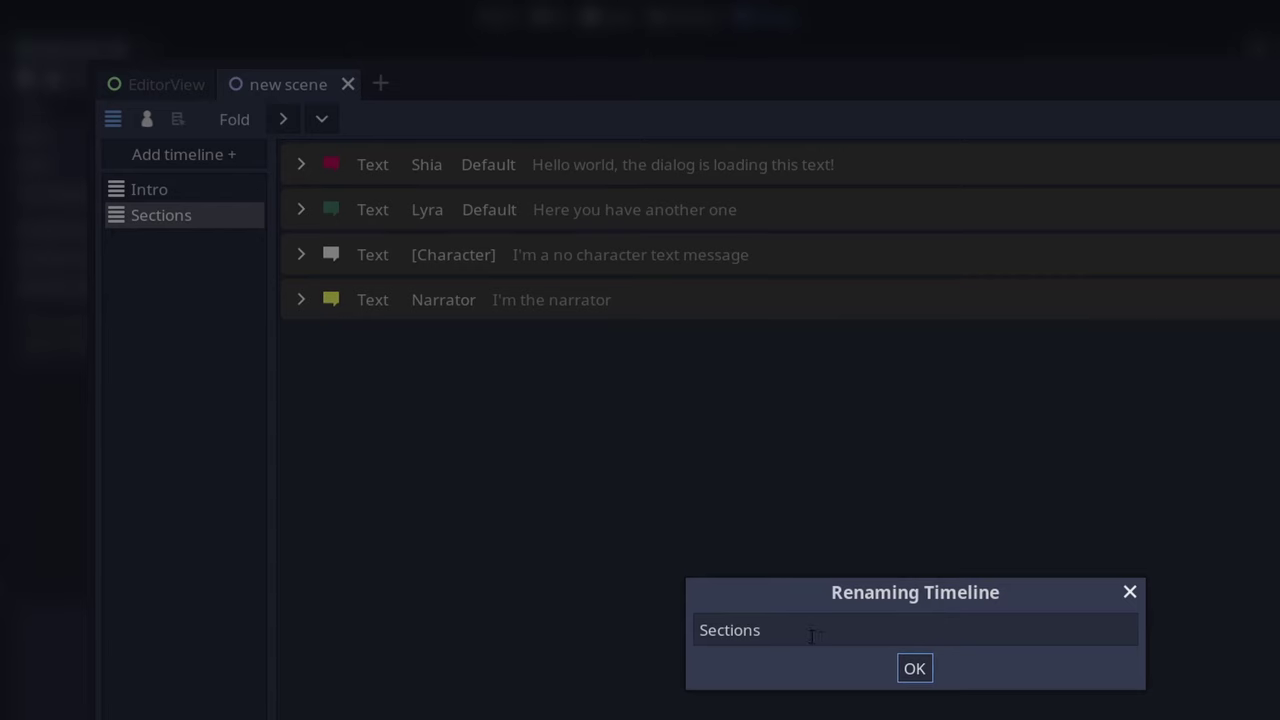
pyautogui.click(814, 638)
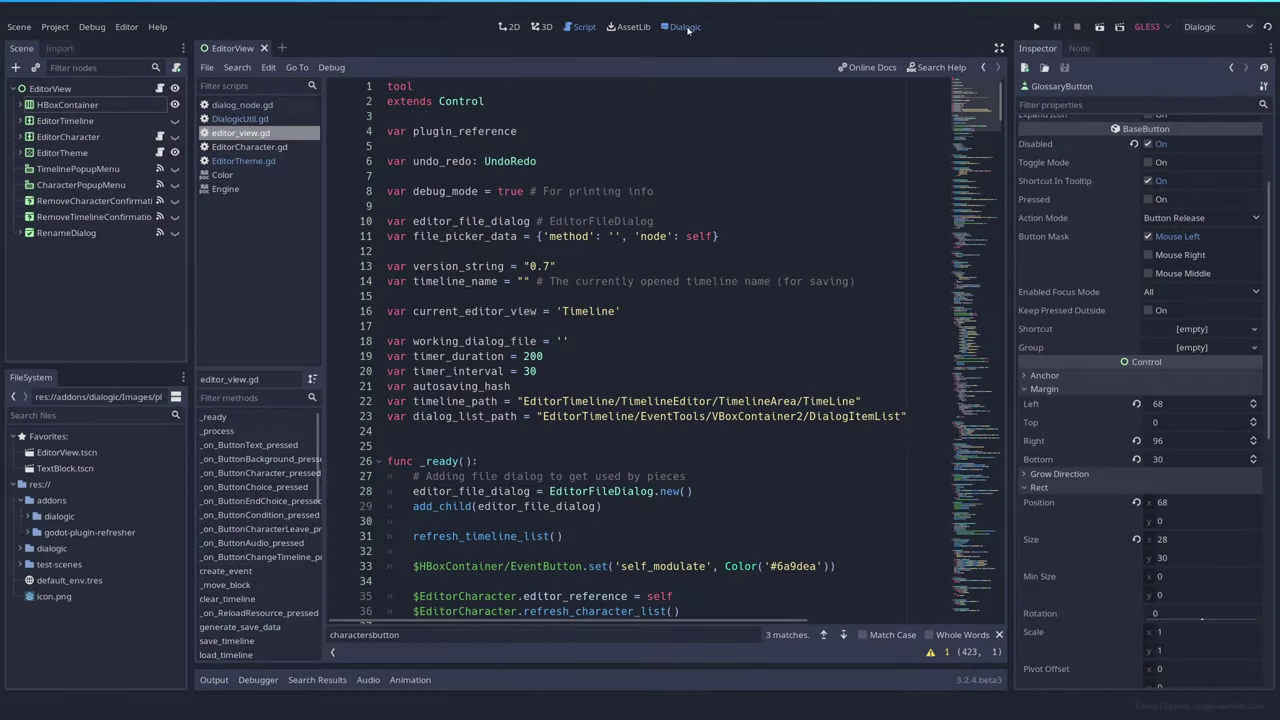
# Go to the Dialogic main screen and open its theme editor.
pyautogui.click(685, 27)
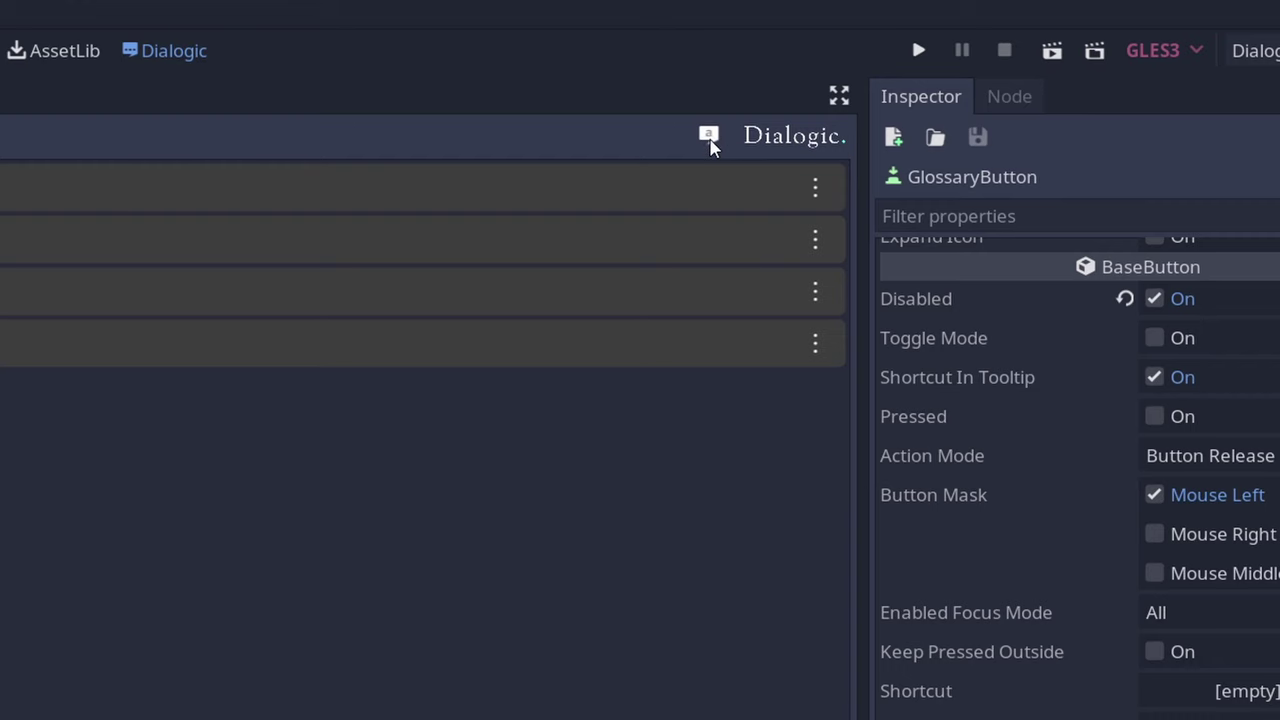
pyautogui.click(709, 140)
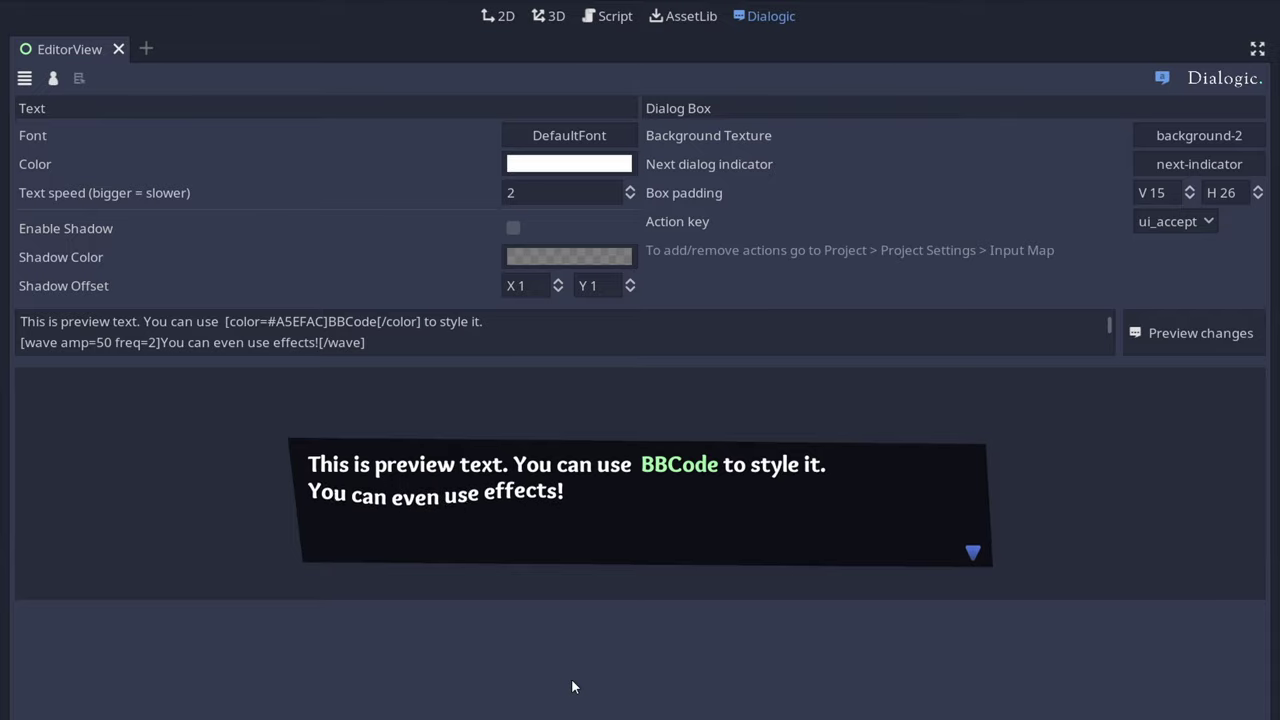
pyautogui.click(580, 135)
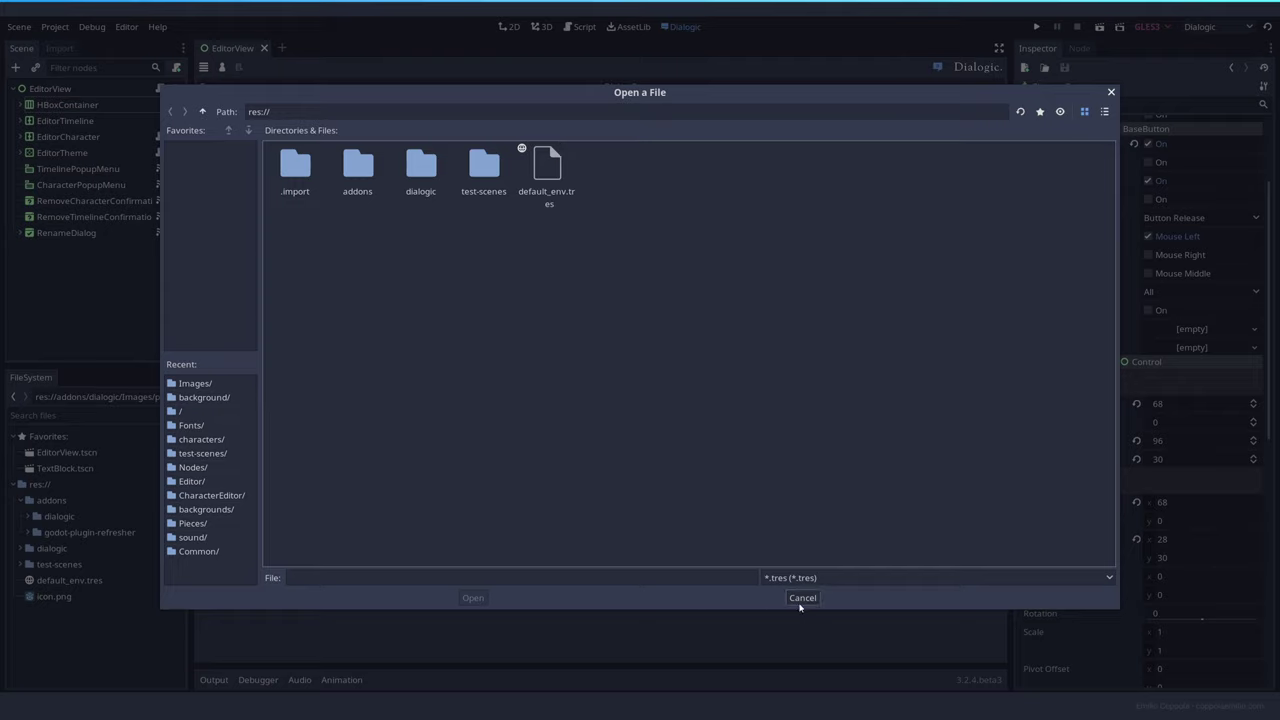
pyautogui.click(803, 597)
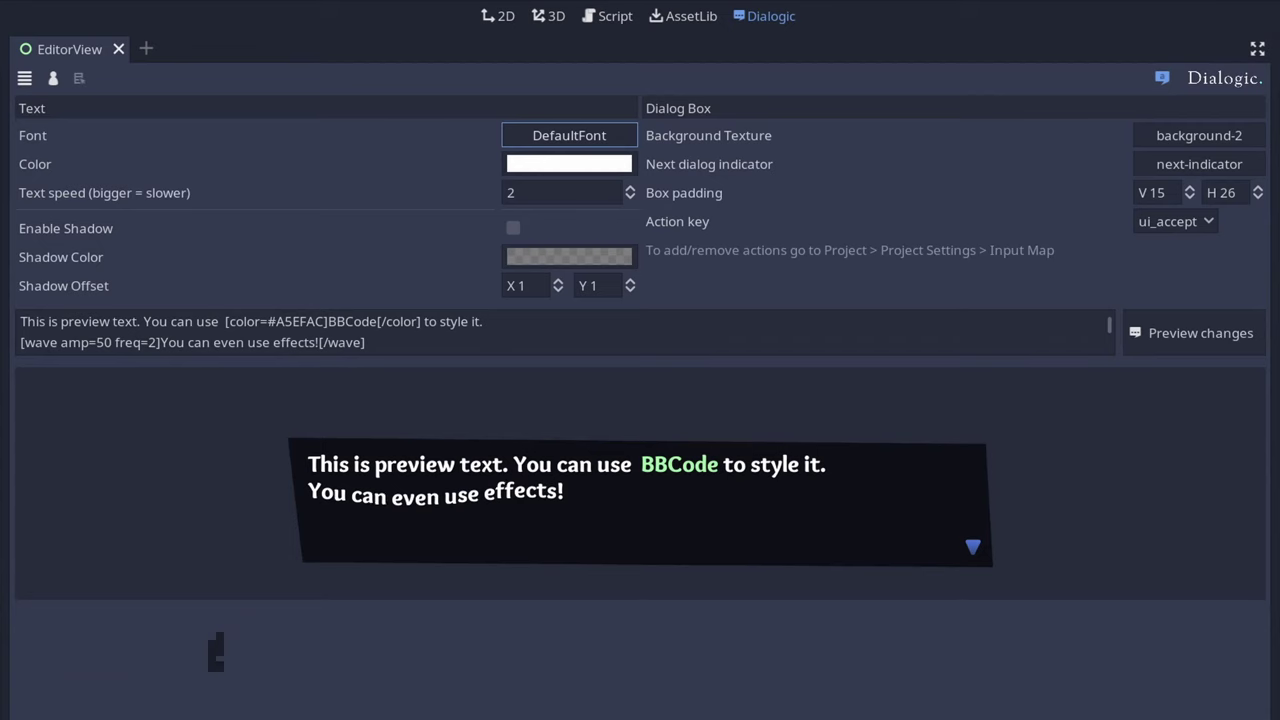
pyautogui.click(531, 172)
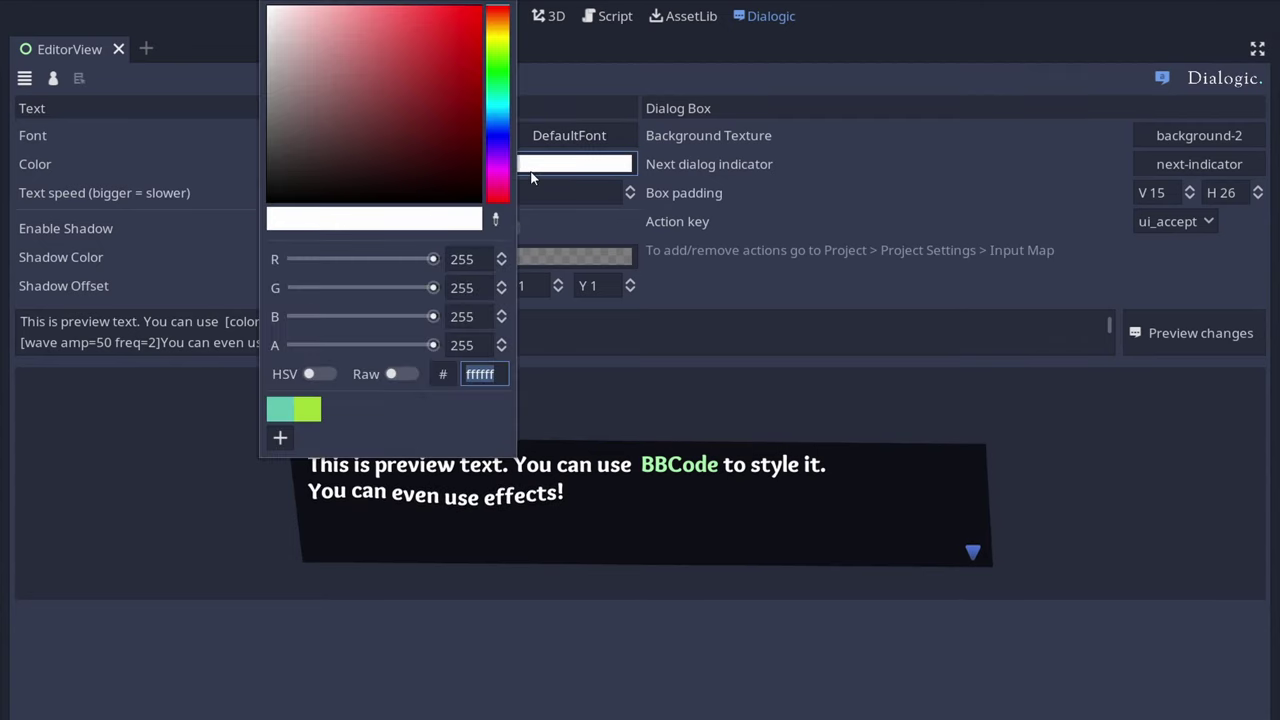
pyautogui.click(498, 84)
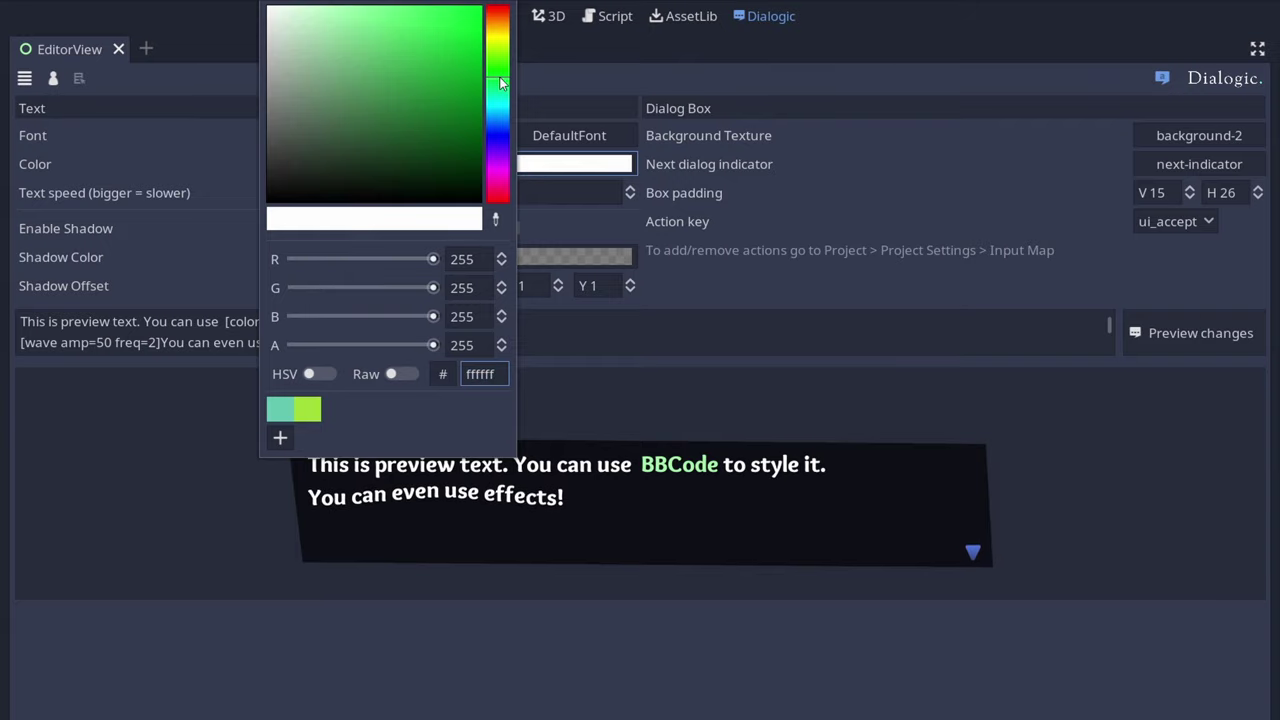
pyautogui.moveTo(494, 130); pyautogui.dragTo(498, 78)
pyautogui.click(402, 8)
pyautogui.click(640, 351)
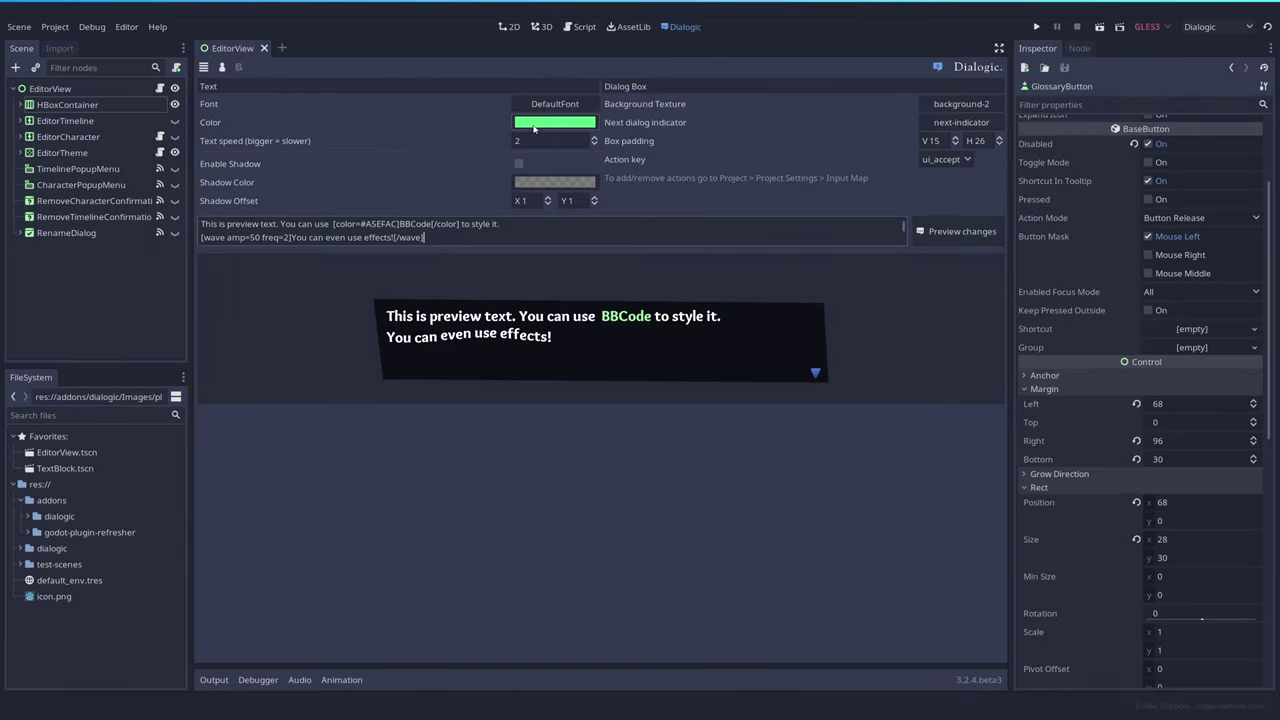
pyautogui.click(945, 233)
pyautogui.click(953, 236)
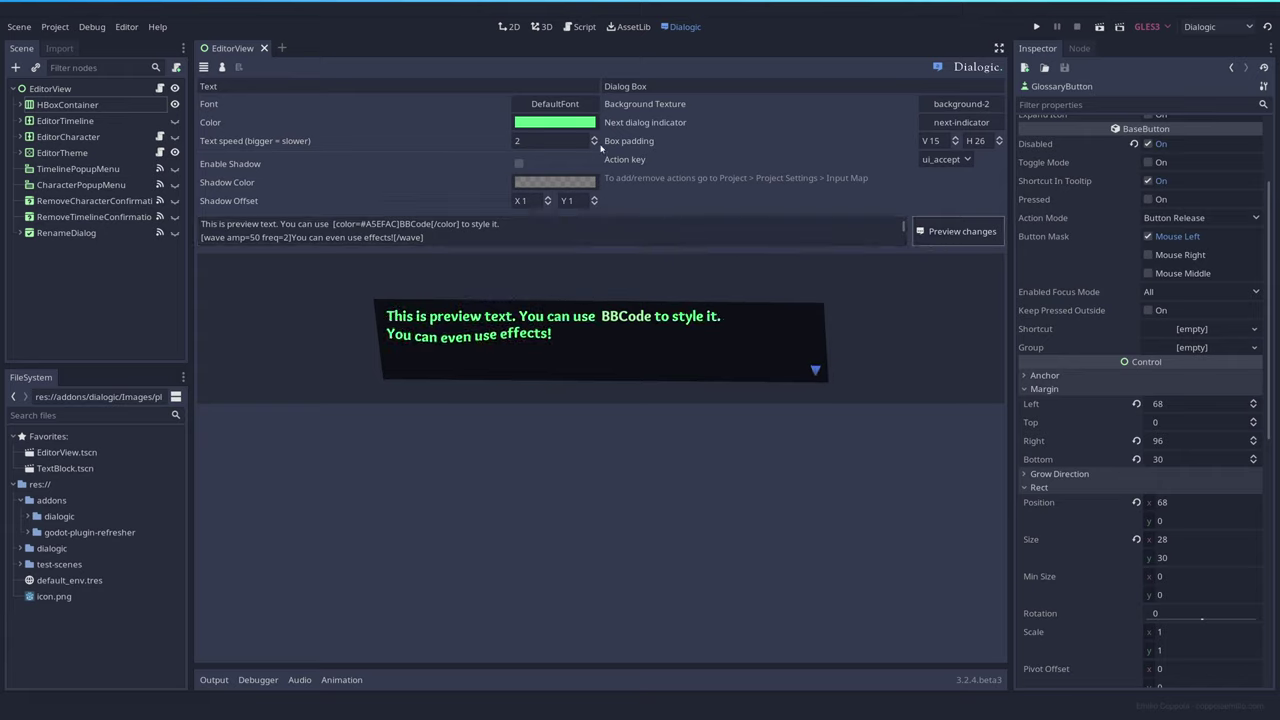
pyautogui.click(565, 130)
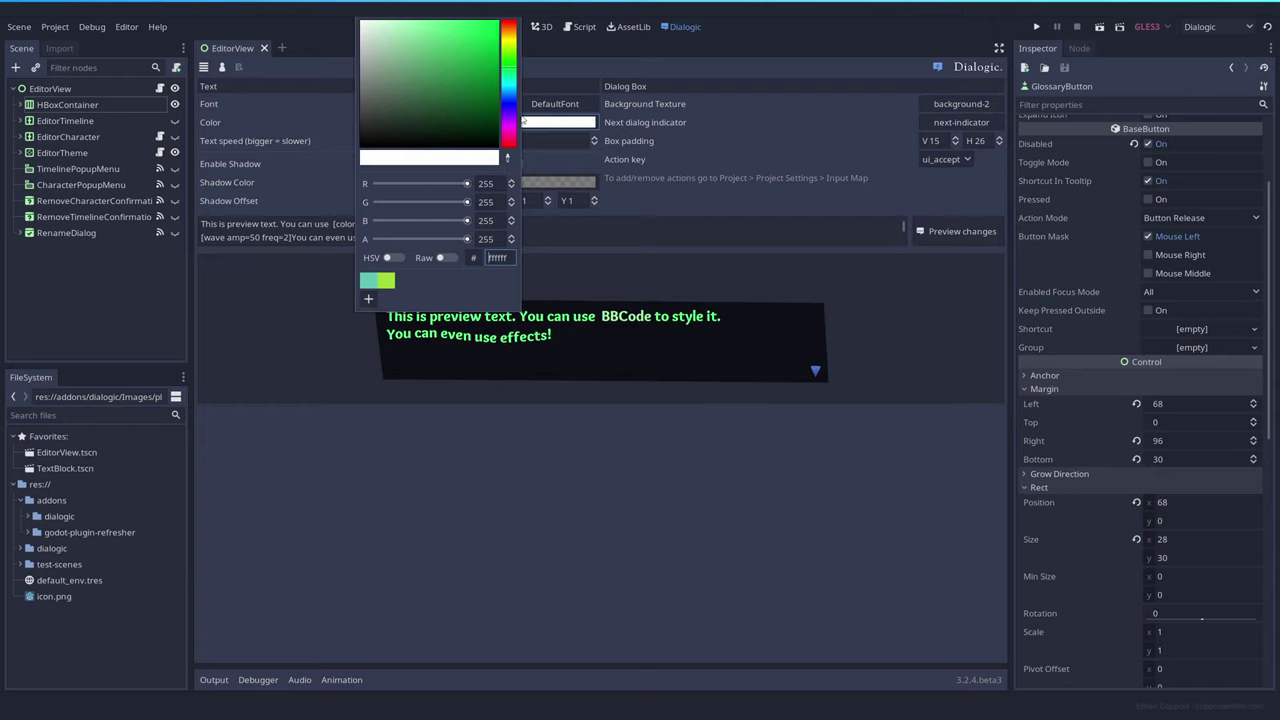
pyautogui.click(935, 230)
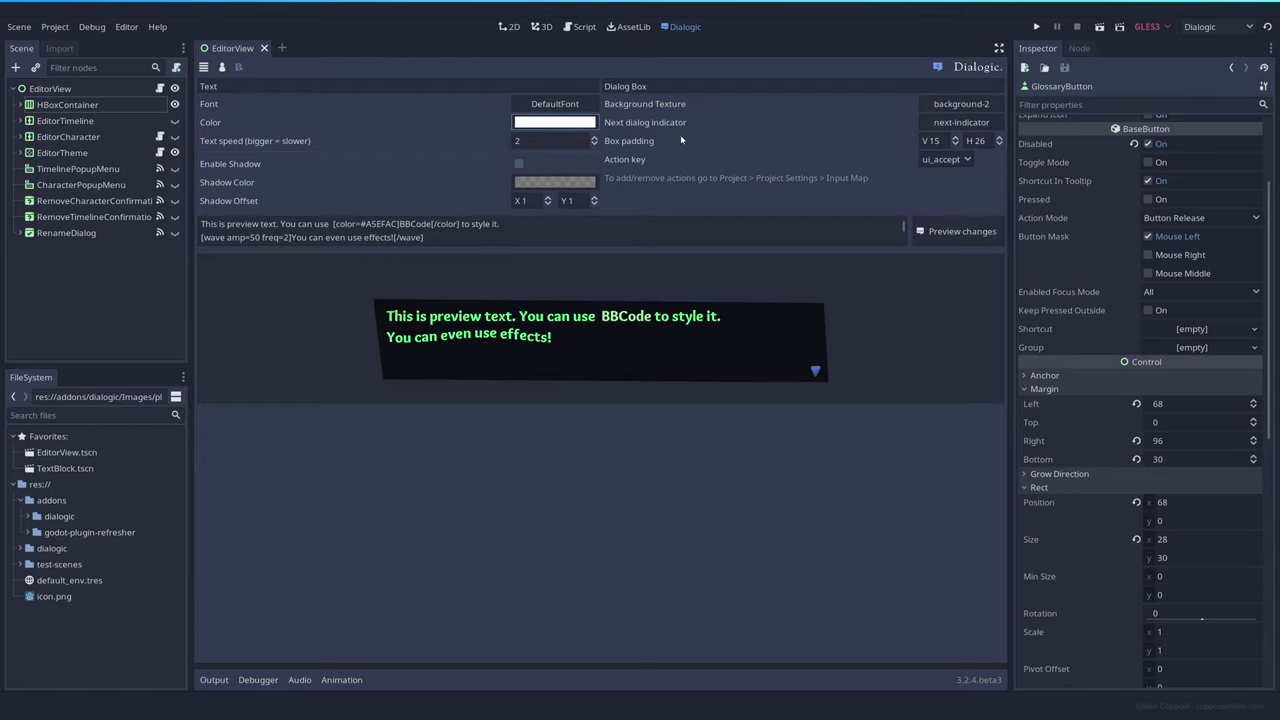
pyautogui.click(935, 230)
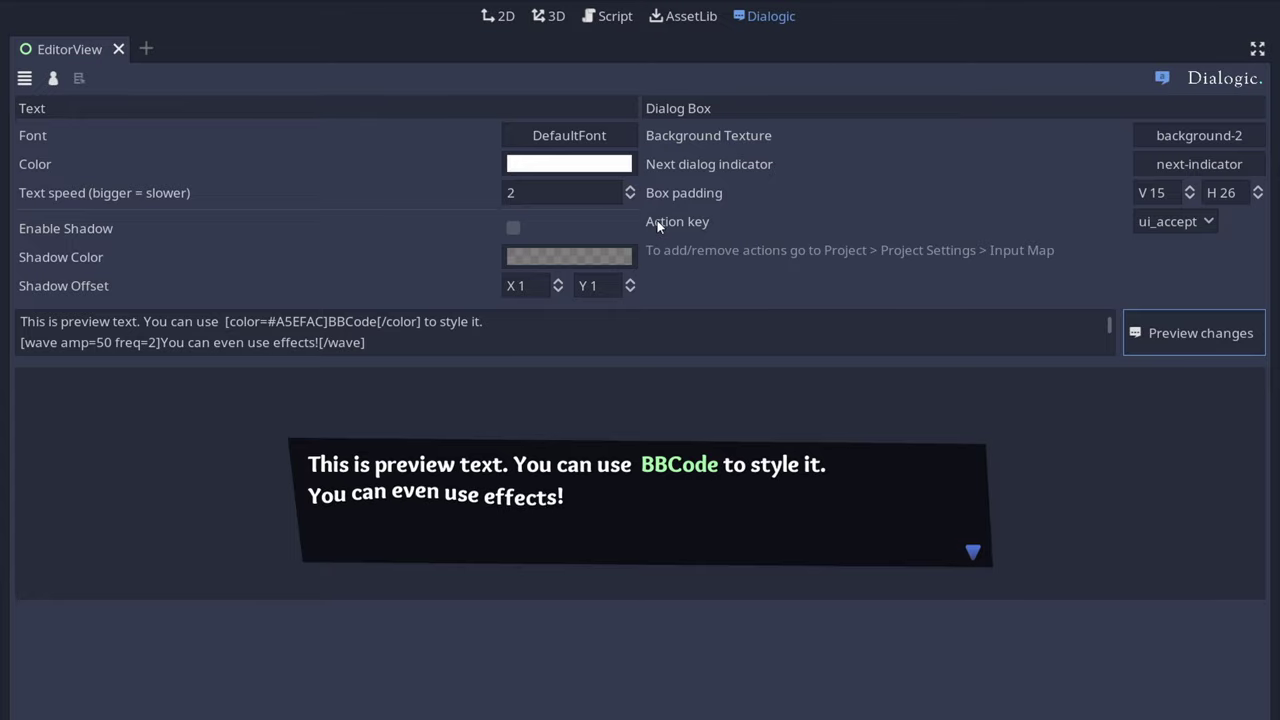
pyautogui.click(631, 187)
pyautogui.click(631, 187)
pyautogui.click(631, 187)
pyautogui.click(631, 187)
pyautogui.click(631, 187)
pyautogui.click(1163, 330)
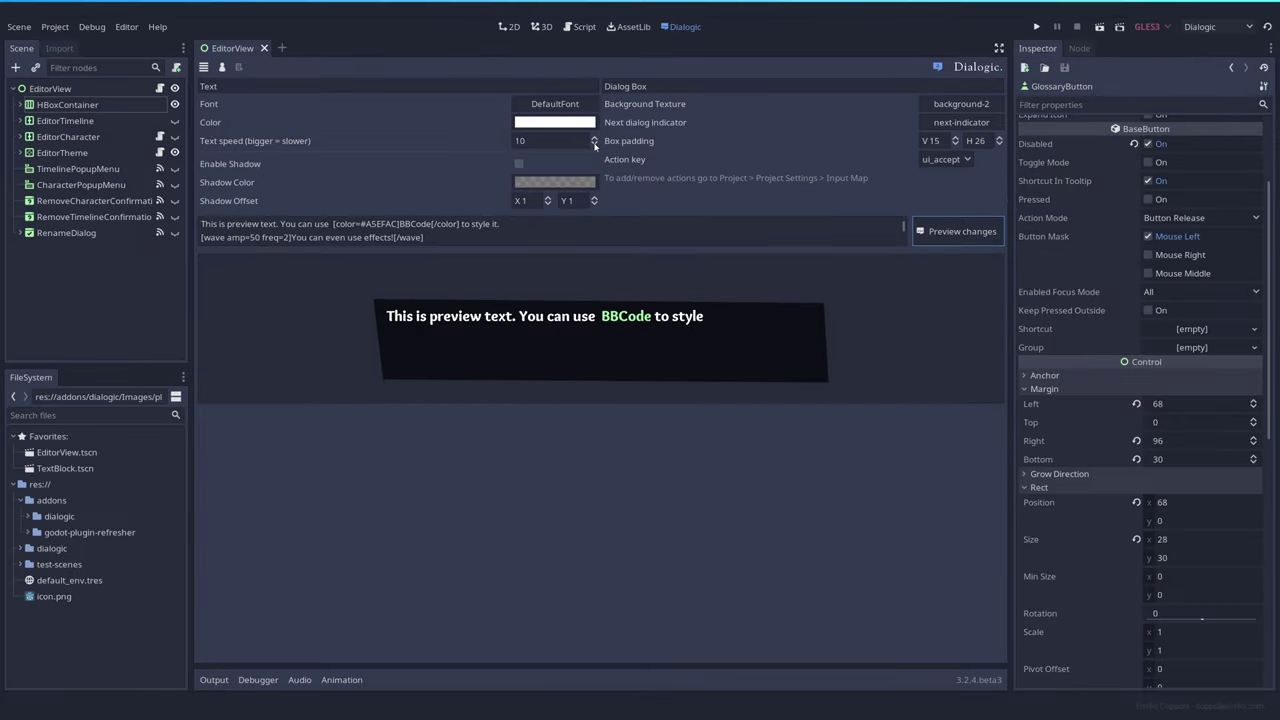
pyautogui.click(595, 145)
pyautogui.click(595, 145)
pyautogui.click(595, 145)
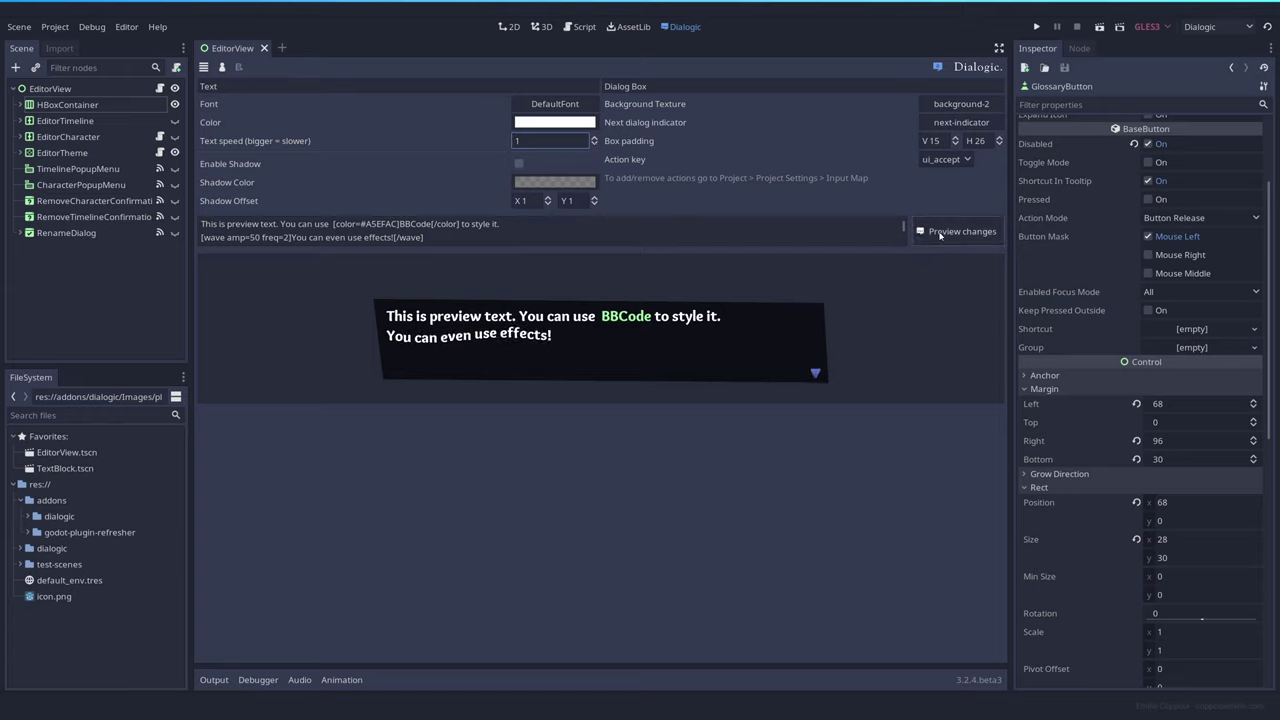
pyautogui.click(595, 143)
pyautogui.click(595, 145)
pyautogui.click(945, 234)
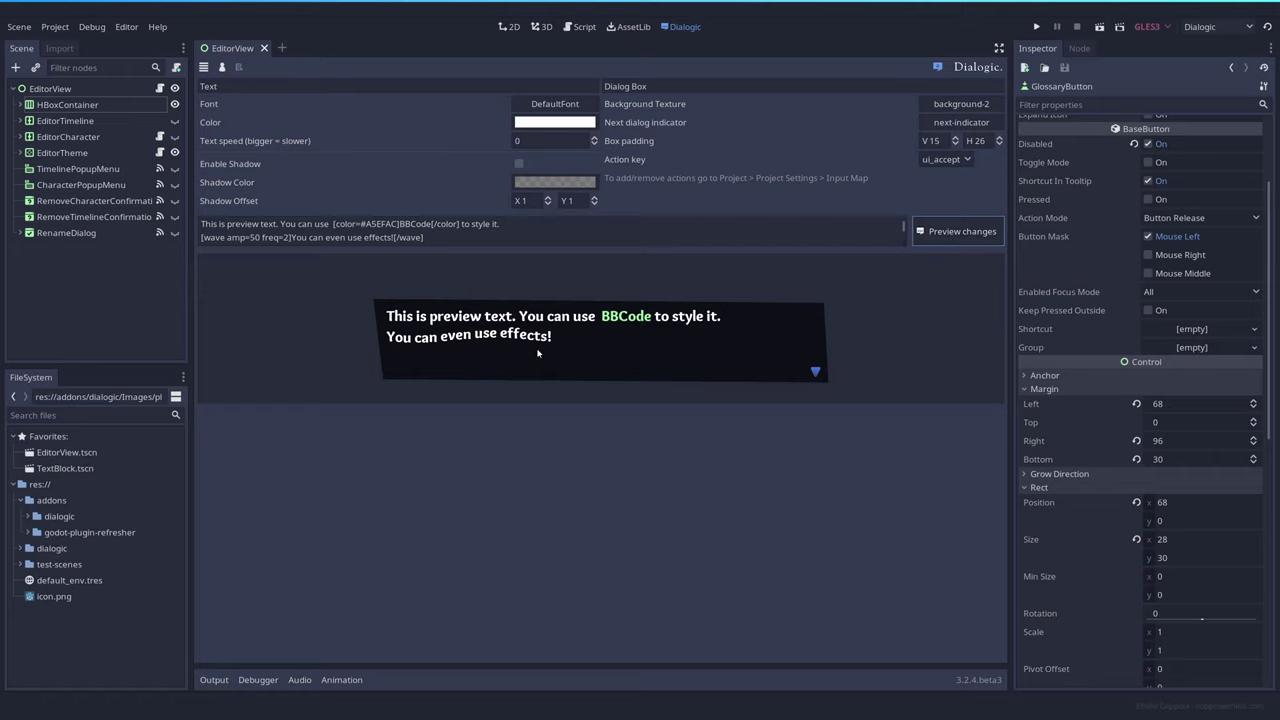
pyautogui.click(595, 137)
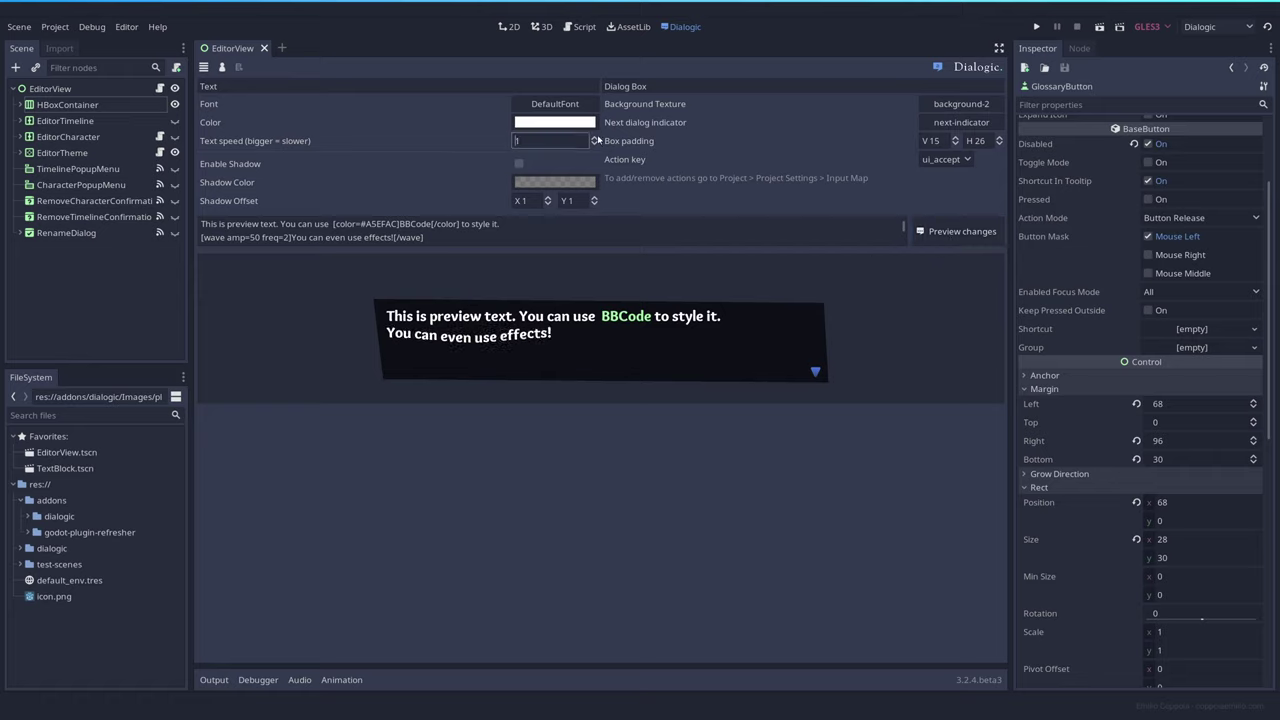
pyautogui.click(945, 231)
pyautogui.click(595, 137)
# Preview typing at speed 2, then add a bright yellow text shadow with vertical offset 5.
pyautogui.click(945, 231)
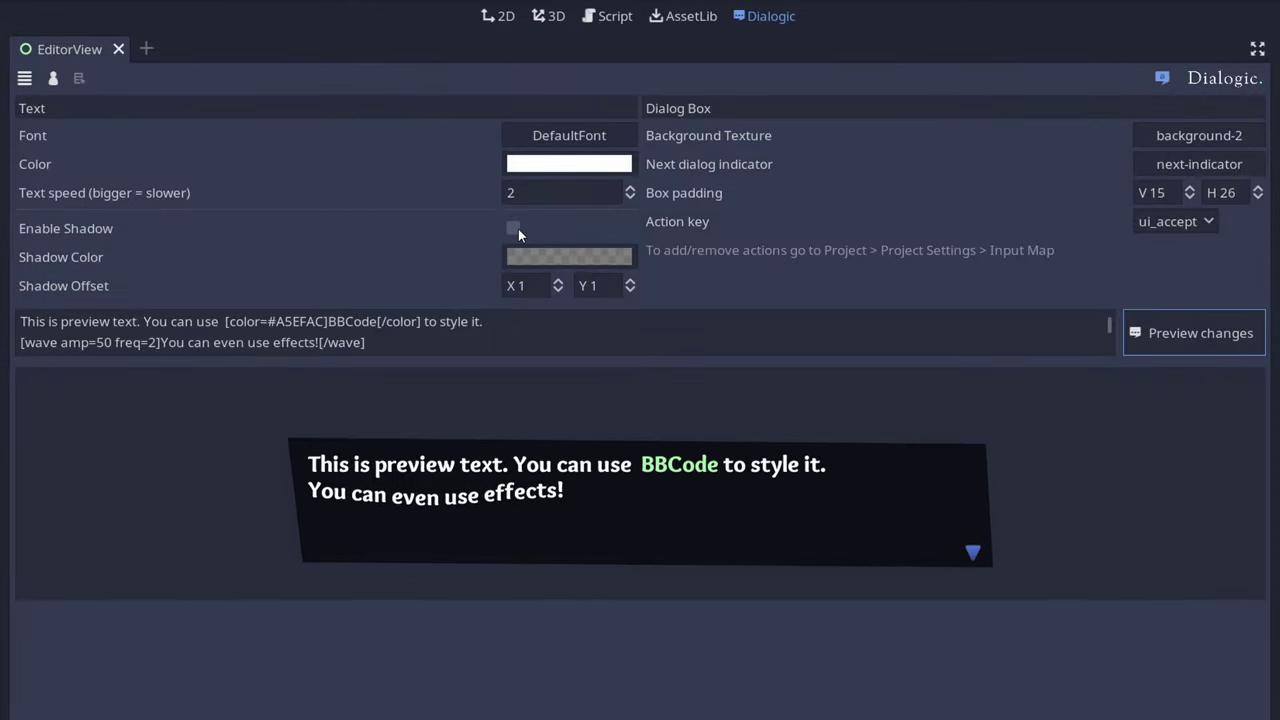
pyautogui.click(513, 229)
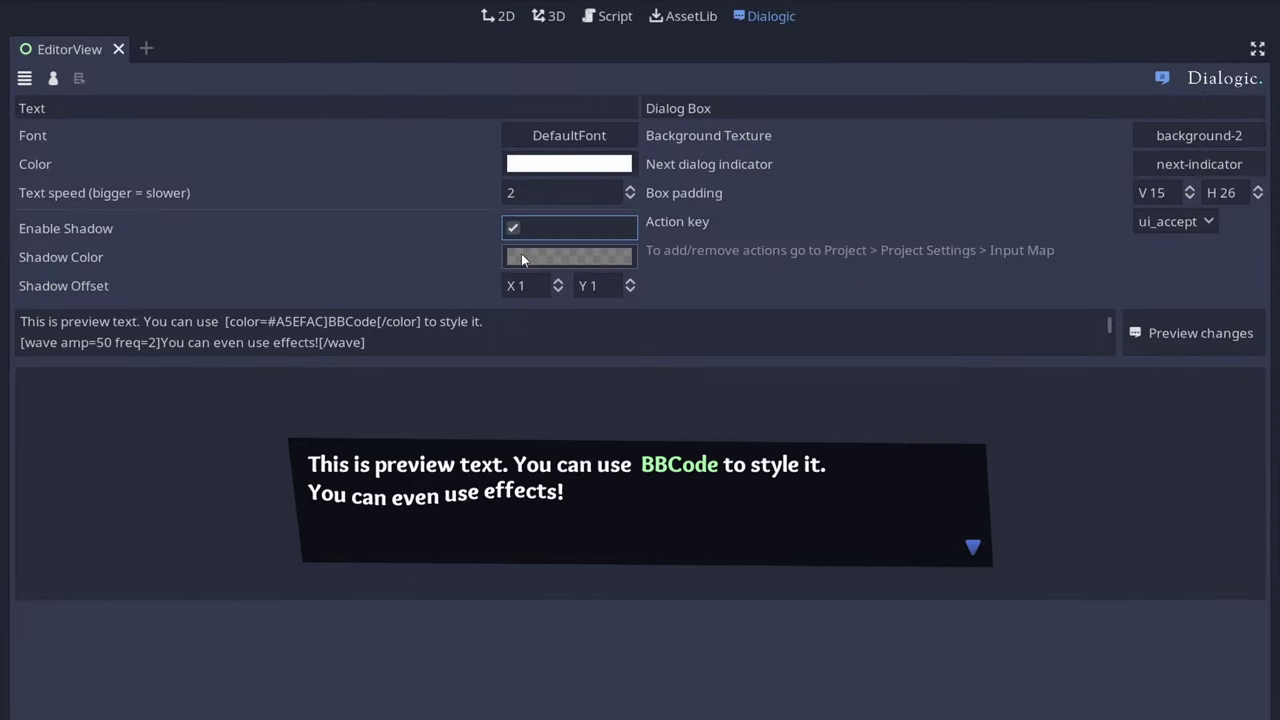
pyautogui.click(538, 256)
pyautogui.moveTo(430, 100); pyautogui.dragTo(483, 40)
pyautogui.click(735, 367)
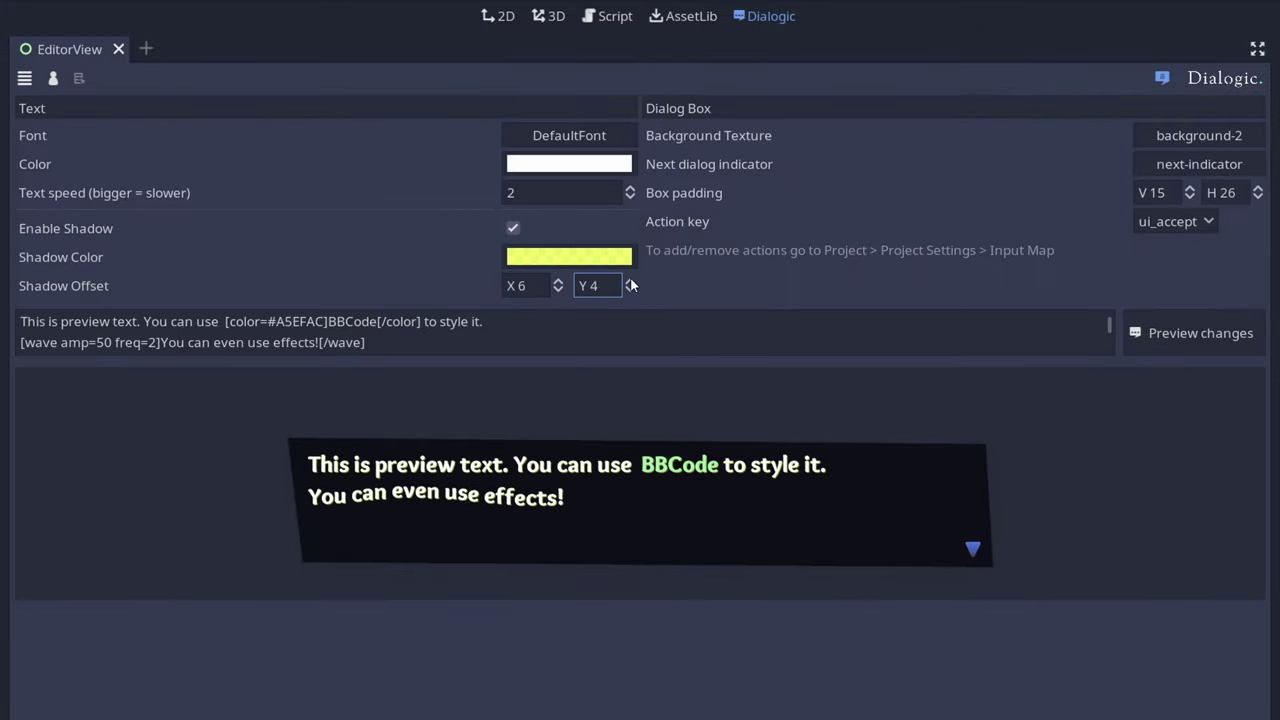
pyautogui.click(630, 282)
# Preview the yellow shadow, then disable the text shadow and refresh the preview.
pyautogui.click(1195, 333)
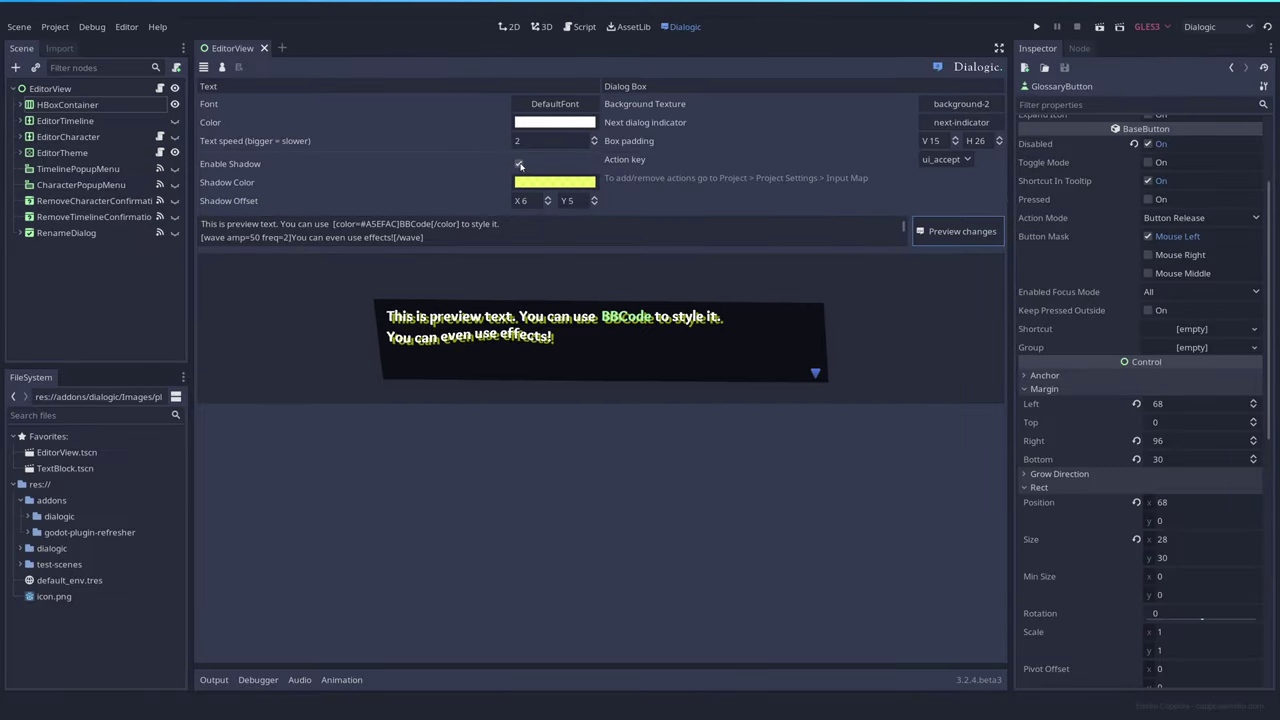
pyautogui.click(519, 164)
pyautogui.click(938, 234)
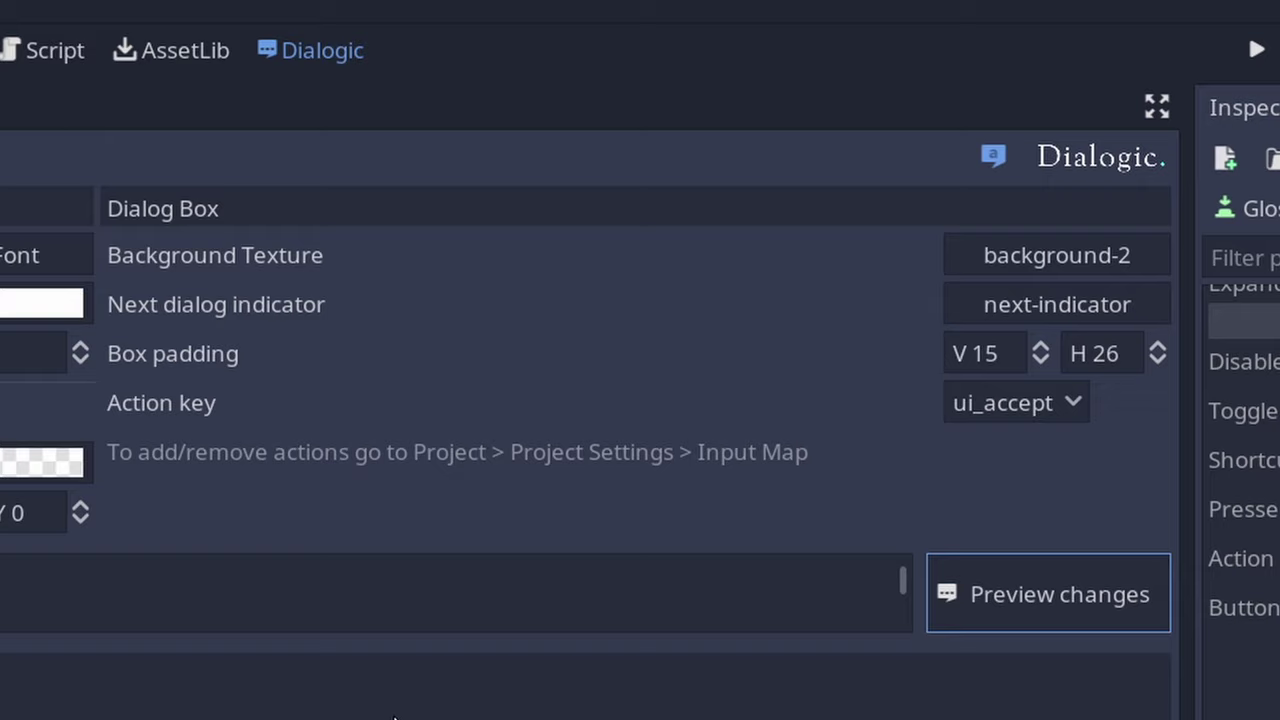
# Use addons/dialogic/Images/background/background-1.png as the dialog box background and preview it.
pyautogui.click(968, 254)
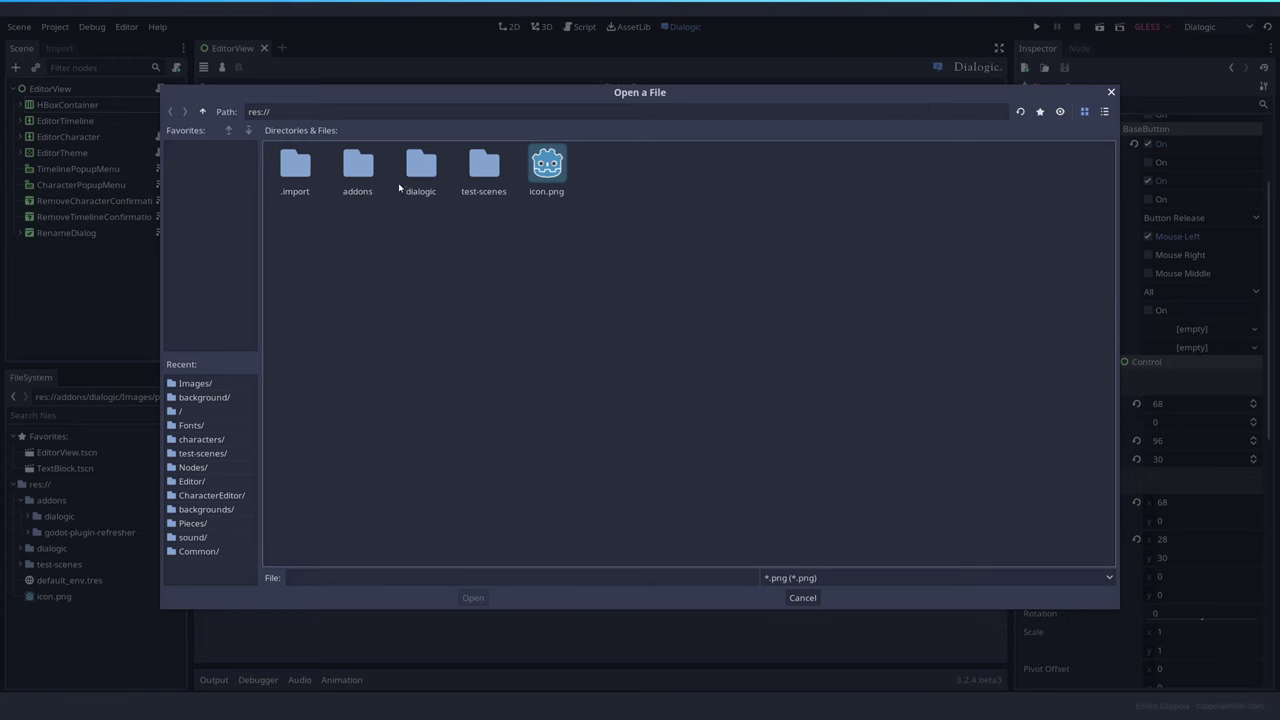
pyautogui.doubleClick(357, 165)
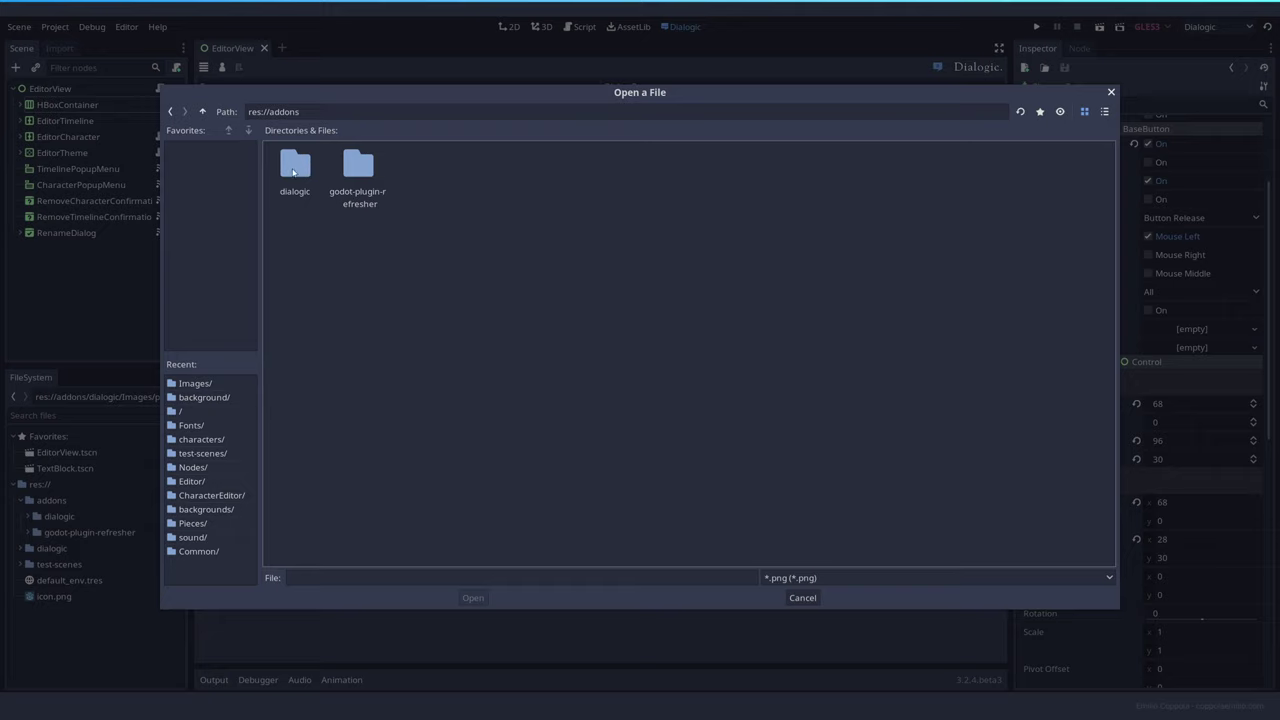
pyautogui.doubleClick(294, 168)
pyautogui.doubleClick(418, 162)
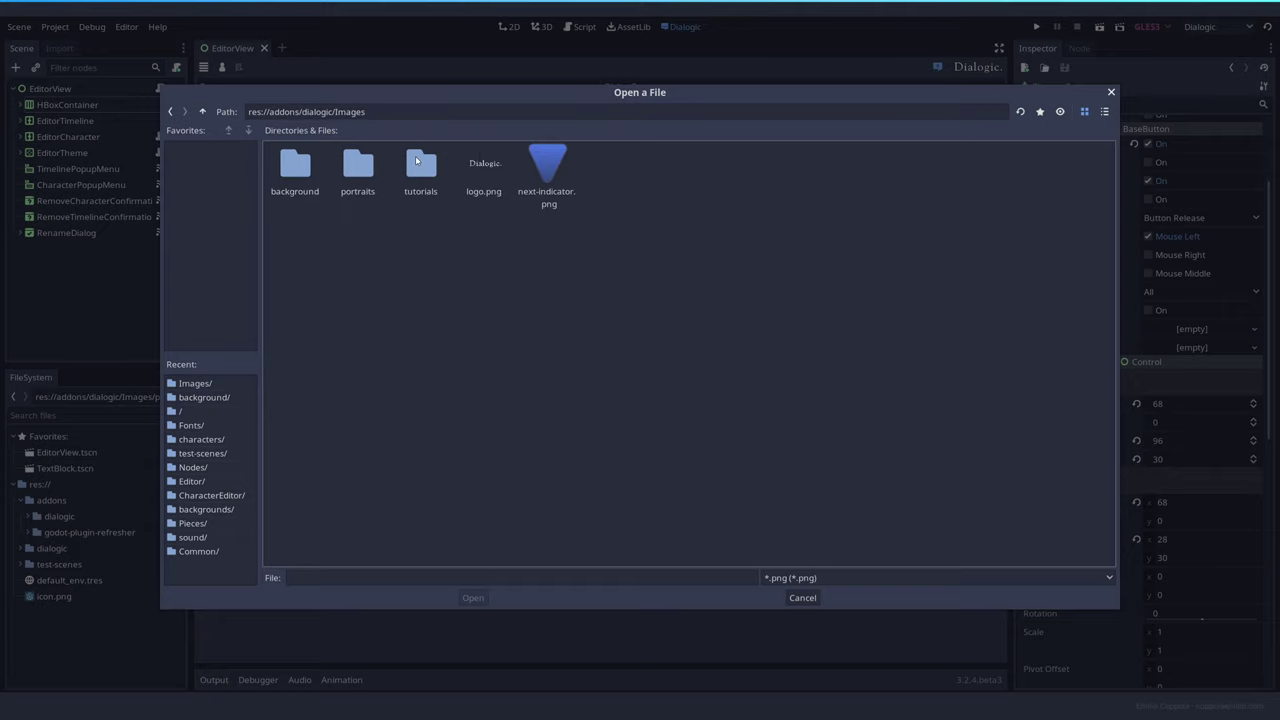
pyautogui.doubleClick(300, 166)
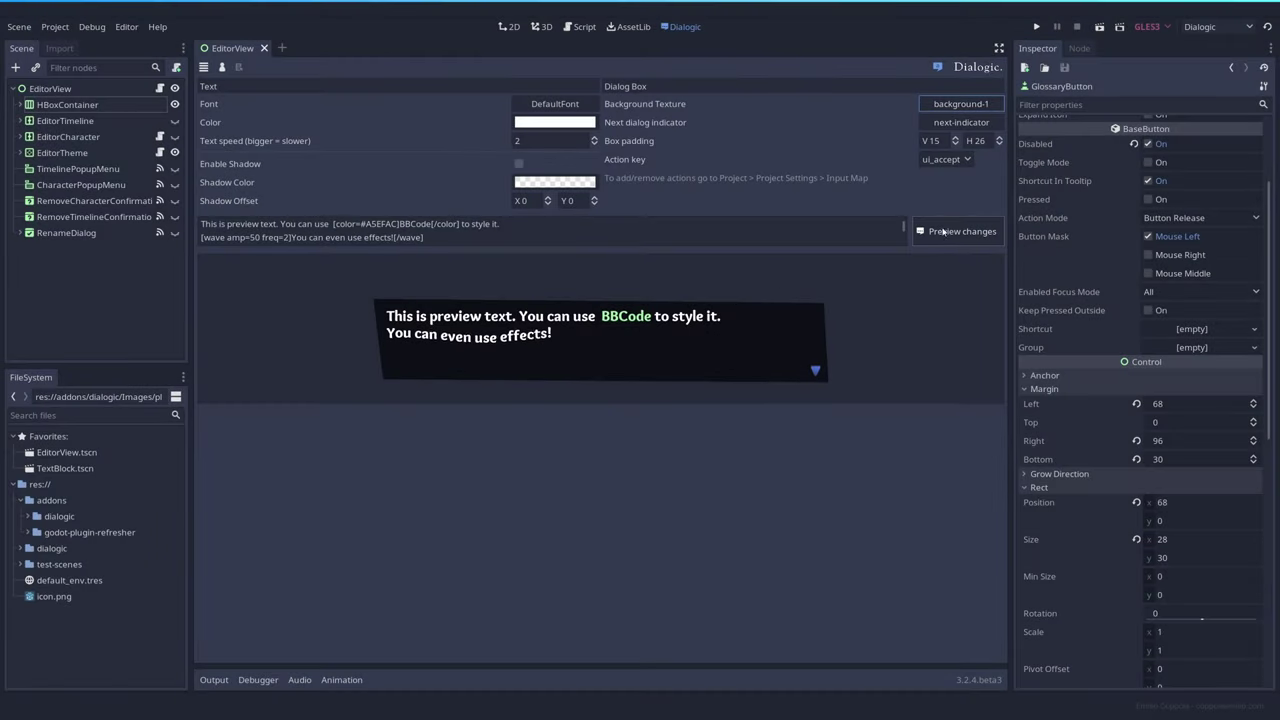
pyautogui.click(943, 234)
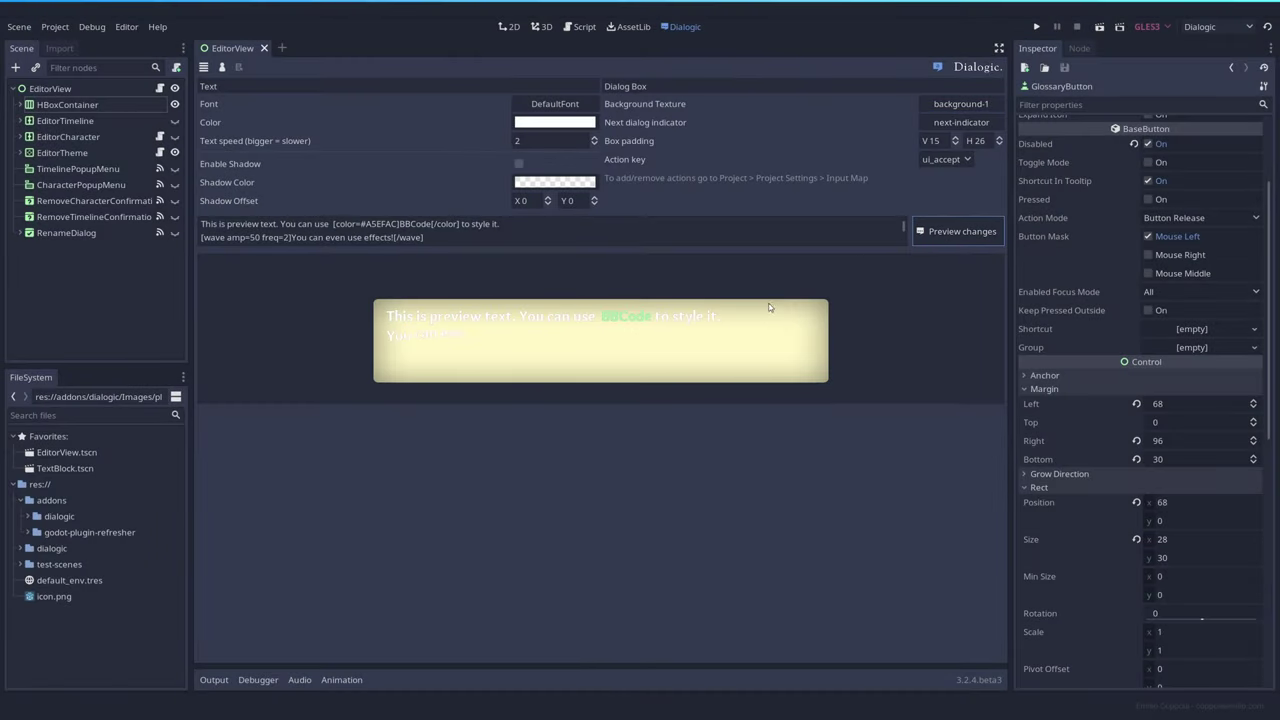
# Set the text colour to near-black 020202 and refresh the preview.
pyautogui.click(548, 124)
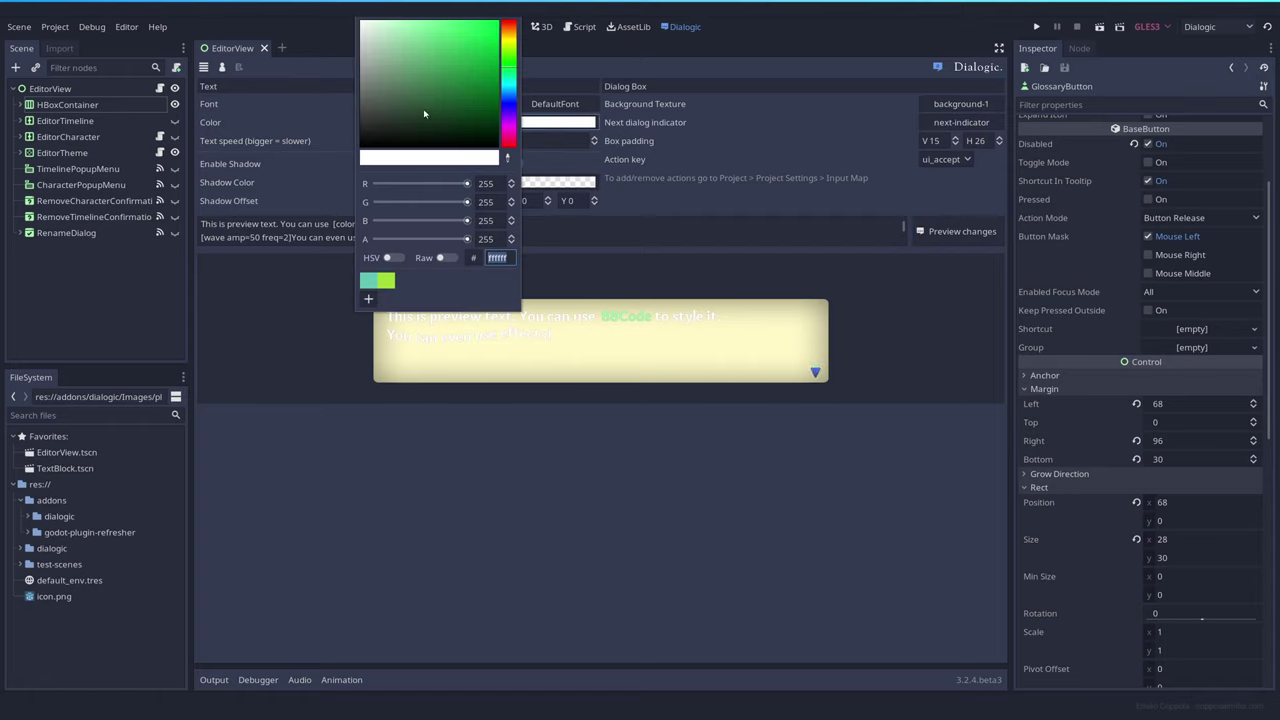
pyautogui.moveTo(391, 83); pyautogui.dragTo(335, 150)
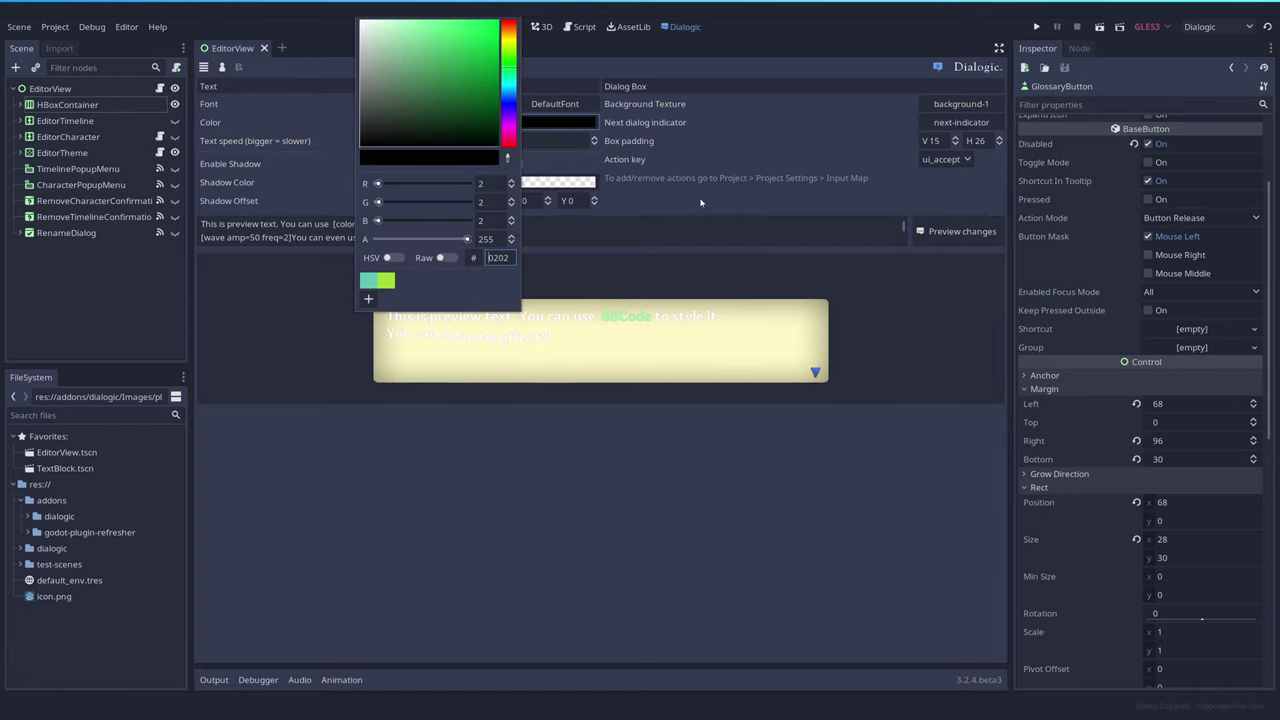
pyautogui.click(932, 237)
pyautogui.click(936, 237)
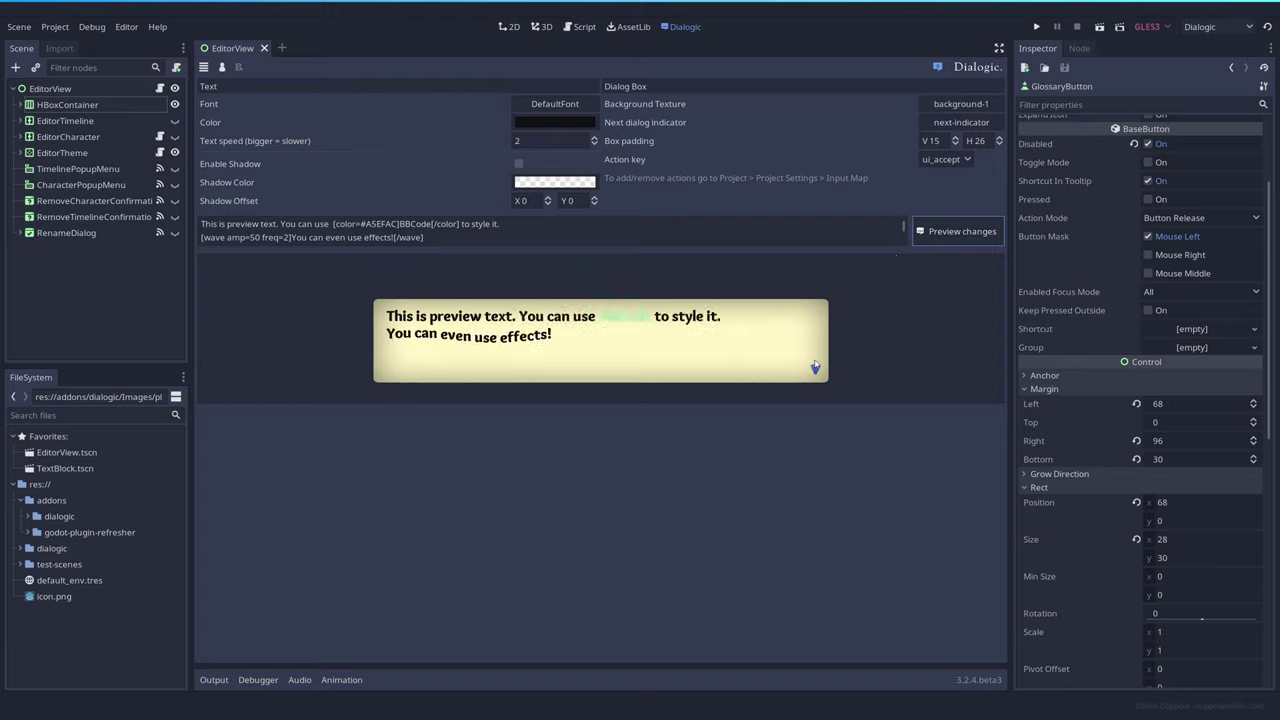
# Set res://icon.png as the next-dialog indicator image.
pyautogui.click(960, 122)
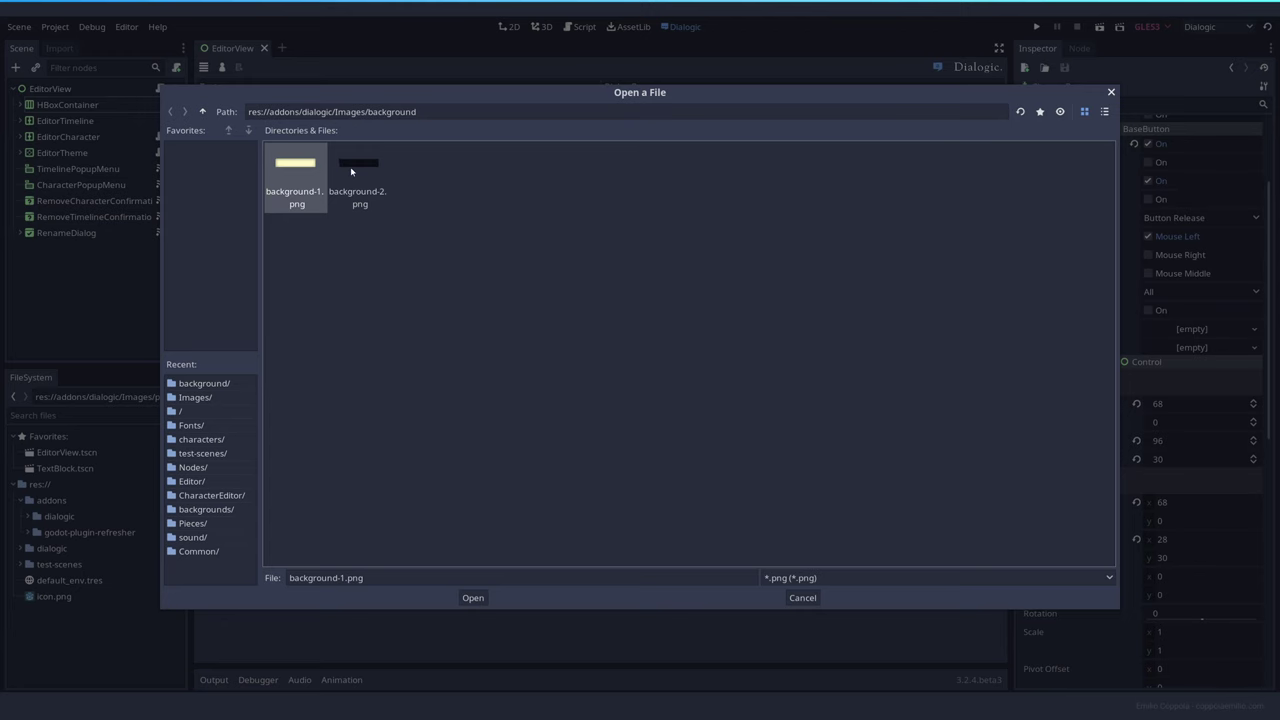
pyautogui.click(202, 111)
pyautogui.click(202, 111)
pyautogui.click(202, 111)
pyautogui.click(202, 111)
pyautogui.doubleClick(562, 179)
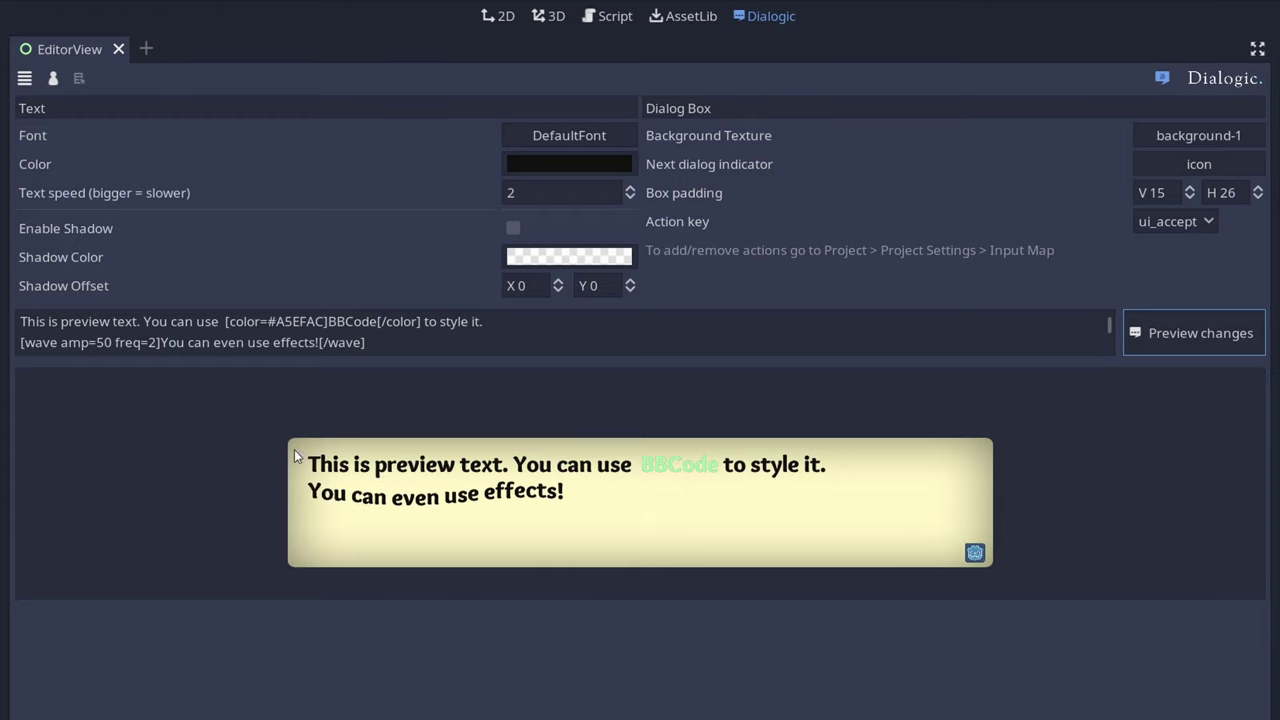
# Set the box padding to 0 vertically and horizontally and preview it.
pyautogui.click(1150, 190)
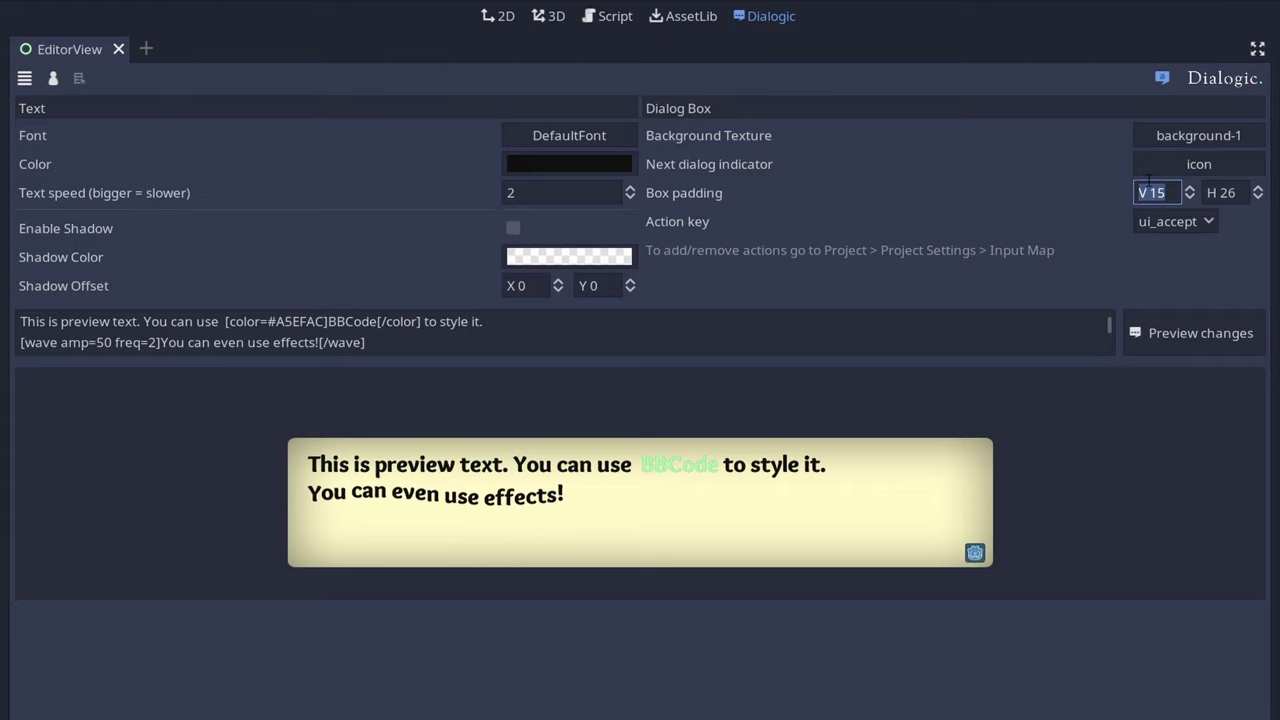
pyautogui.write('0')
pyautogui.press('Tab')
pyautogui.write('0')
pyautogui.click(1207, 333)
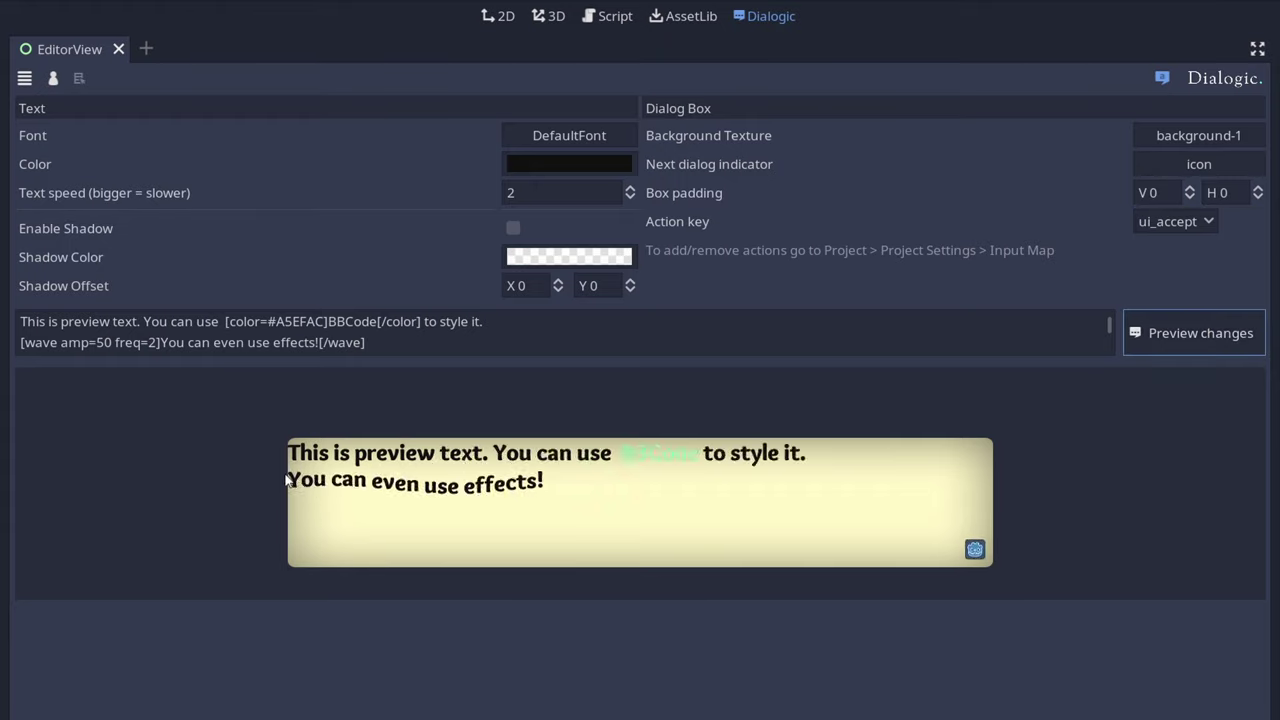
# Change the box padding to 20 vertical and 20 horizontal, previewing the result.
pyautogui.click(1150, 192)
pyautogui.press('BackSpace')
pyautogui.write('20')
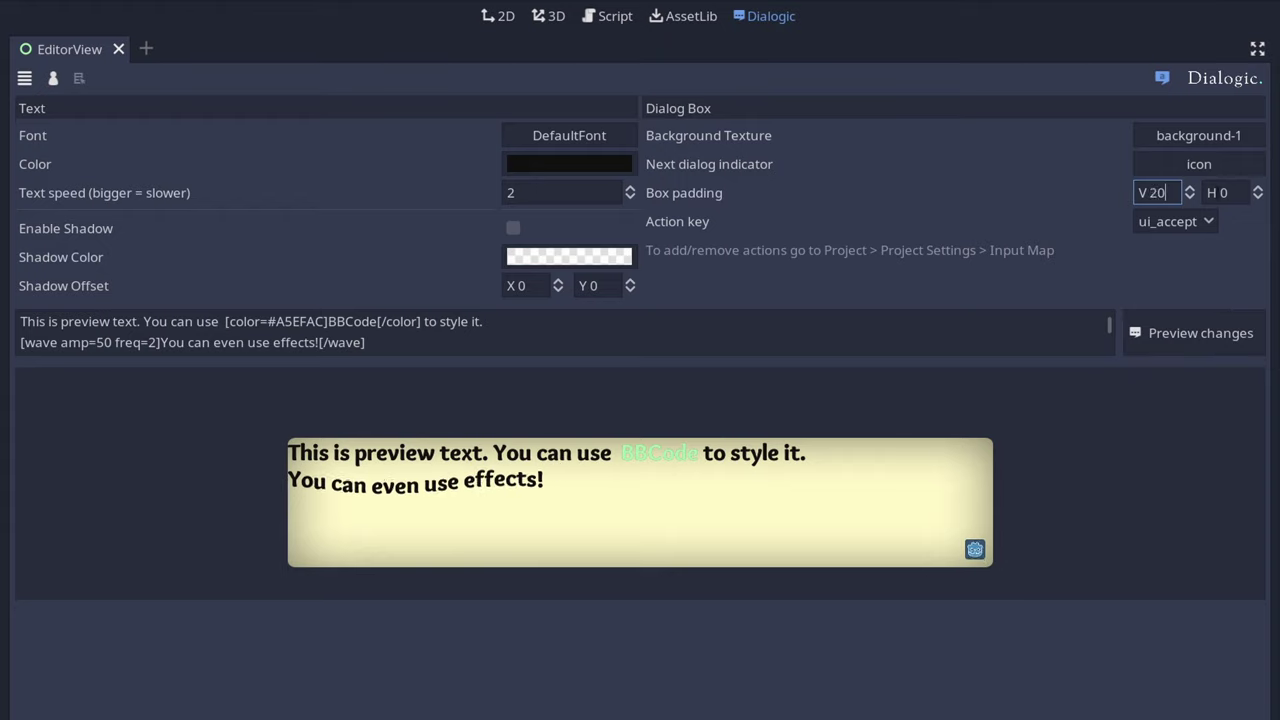
pyautogui.press('Tab')
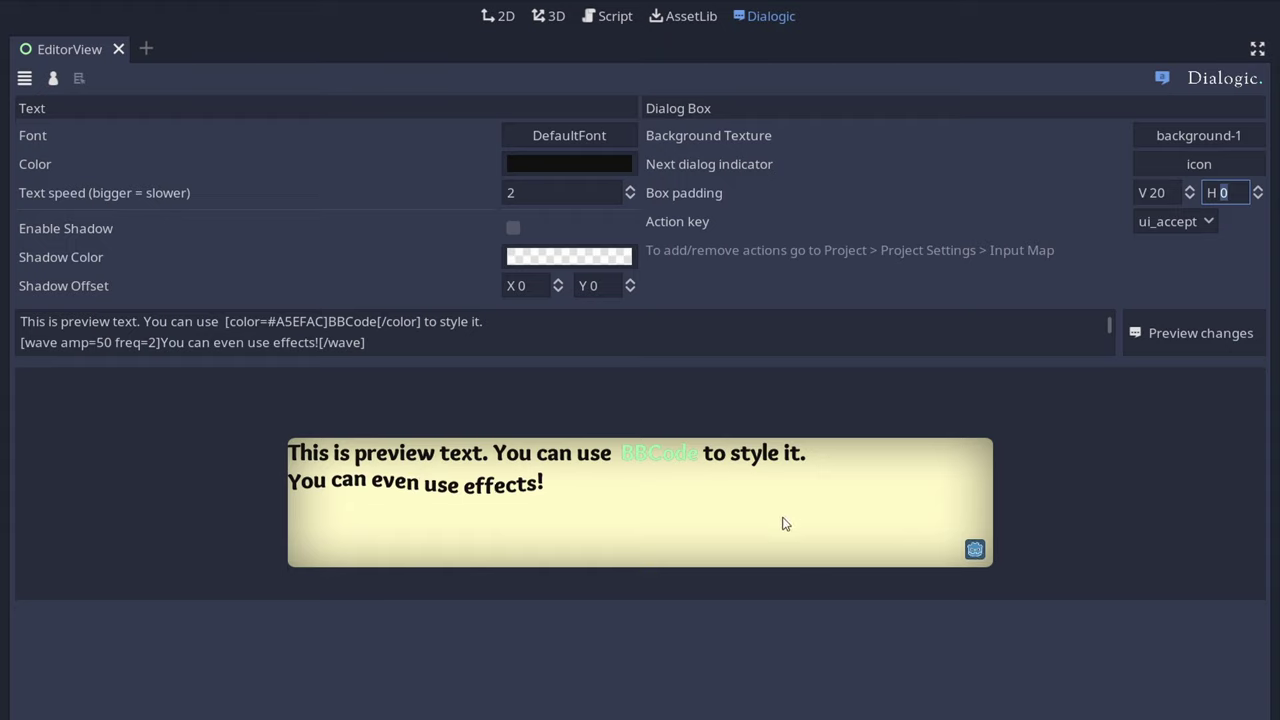
pyautogui.click(1180, 335)
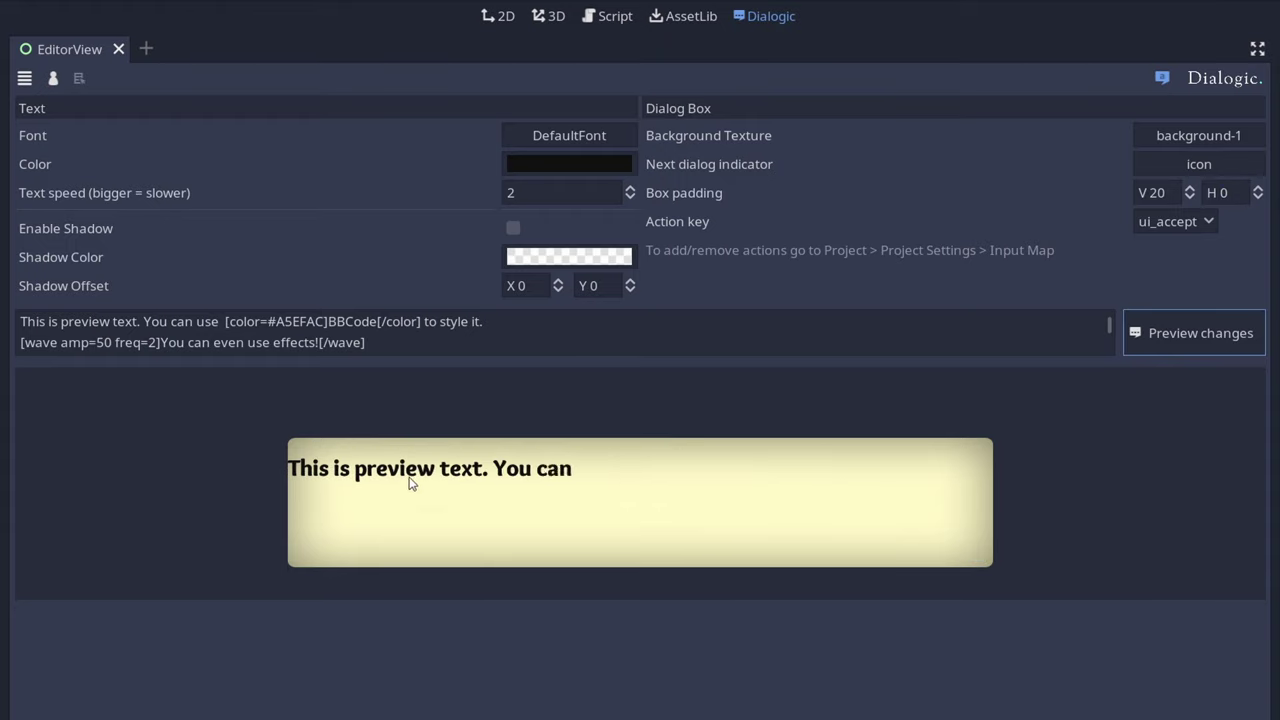
pyautogui.click(1225, 192)
pyautogui.write('20')
pyautogui.click(1240, 337)
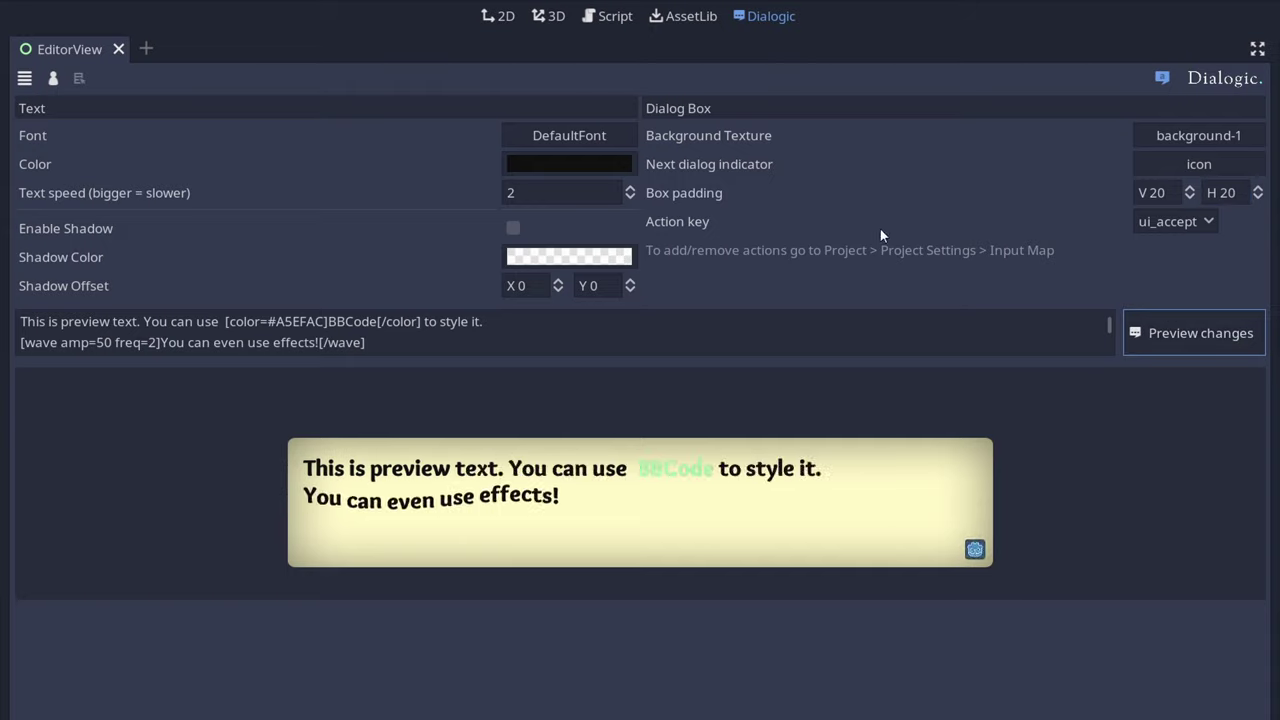
# Check the available actions in the Project Settings Input Map before choosing an action key.
pyautogui.click(1185, 222)
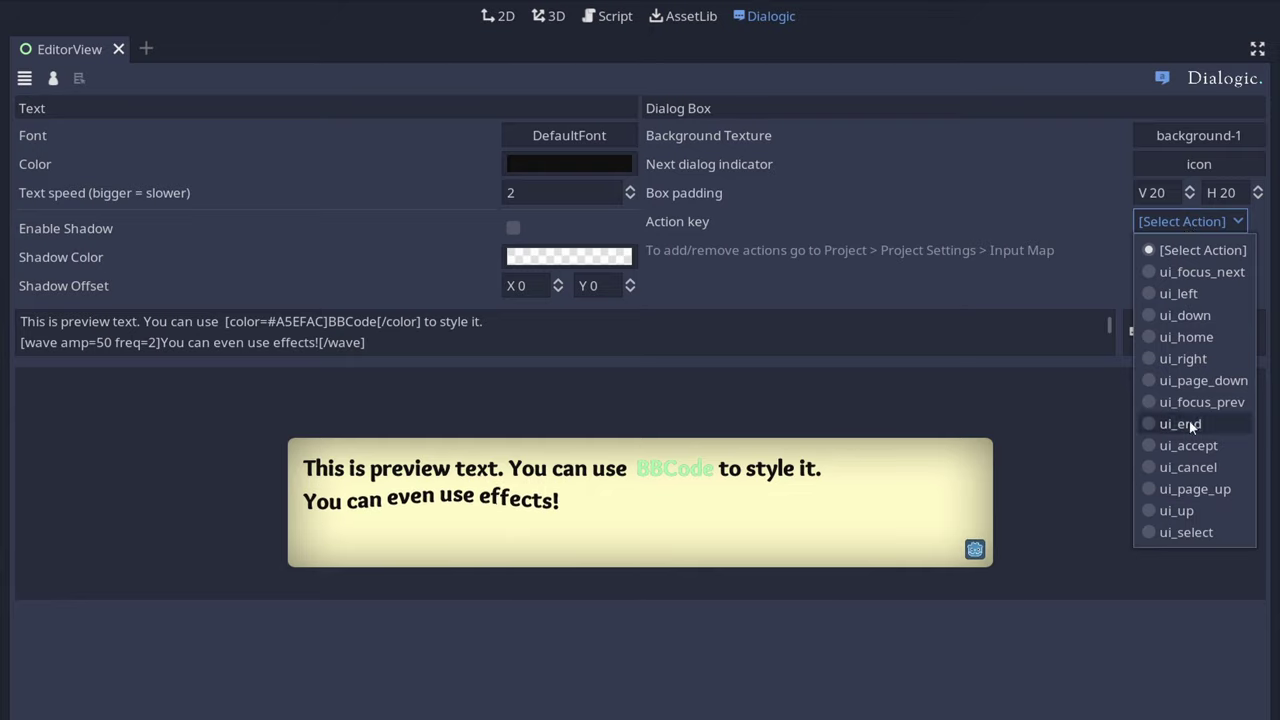
pyautogui.click(1060, 255)
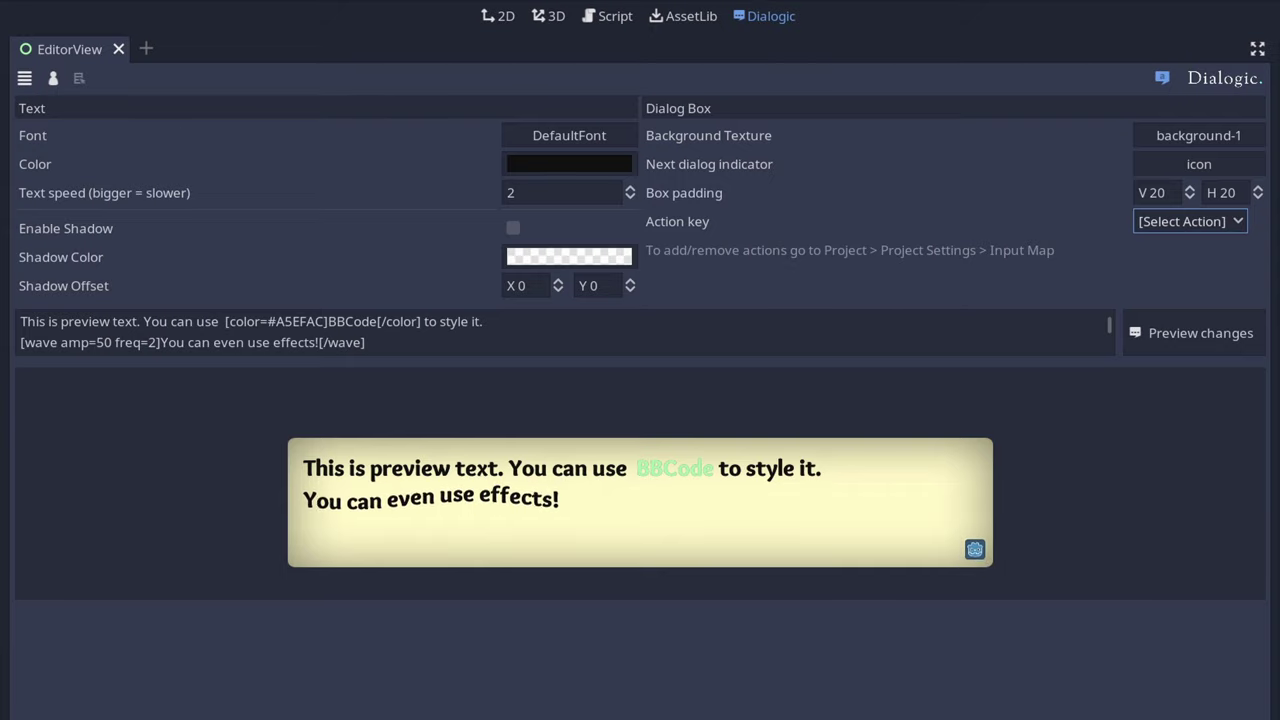
pyautogui.click(30, 16)
pyautogui.click(40, 45)
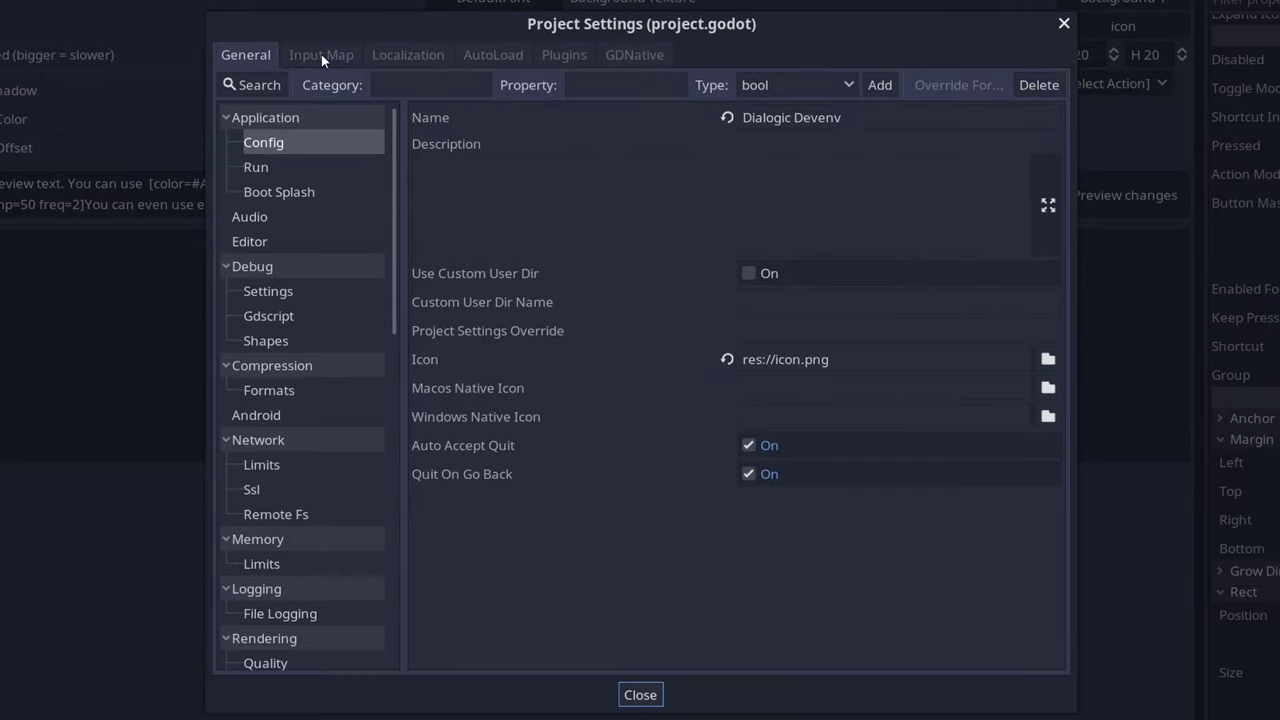
pyautogui.click(321, 54)
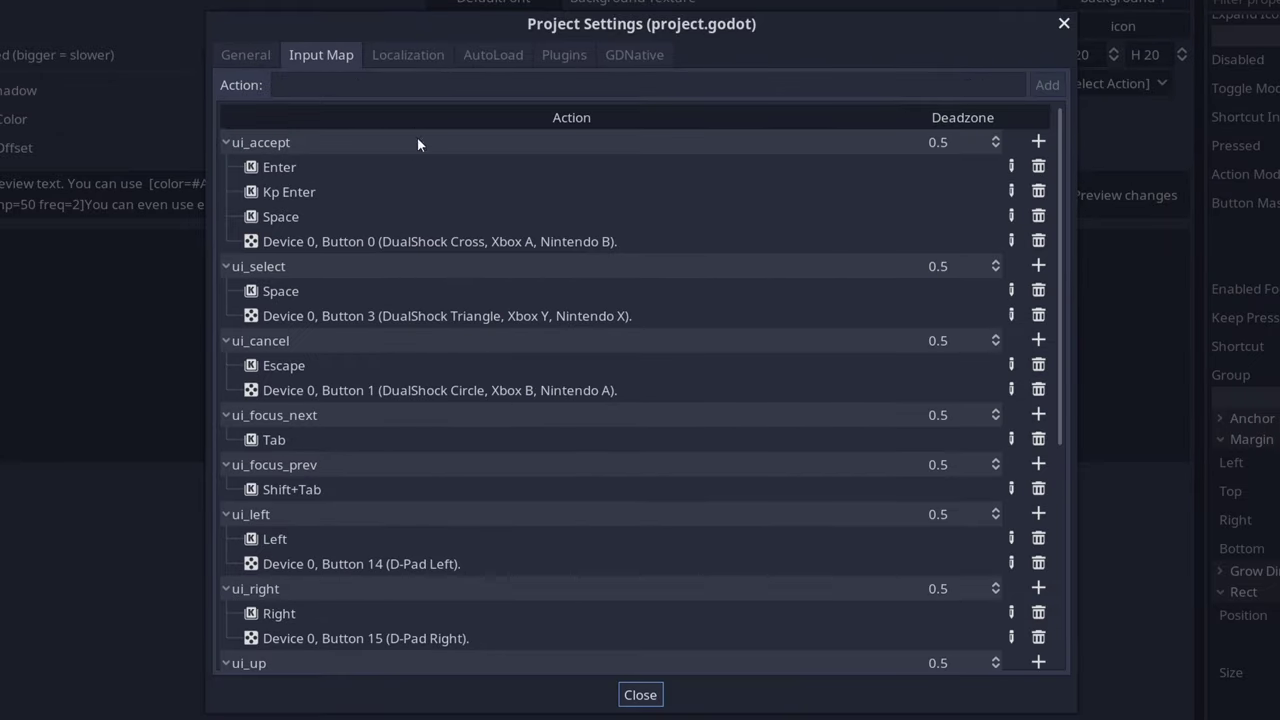
pyautogui.scroll(-5, 417, 147)
pyautogui.scroll(5, 295, 603)
pyautogui.click(641, 695)
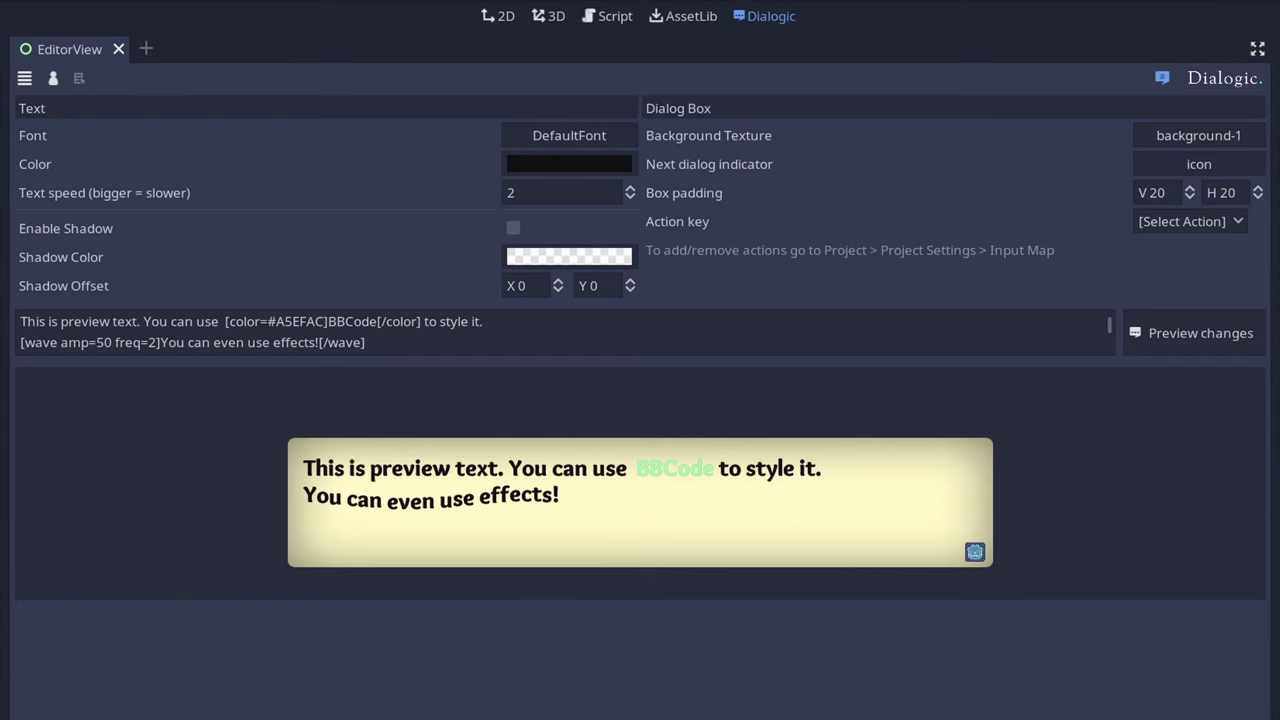
# Set the theme's action key to ui_right and select the preview text.
pyautogui.click(1218, 230)
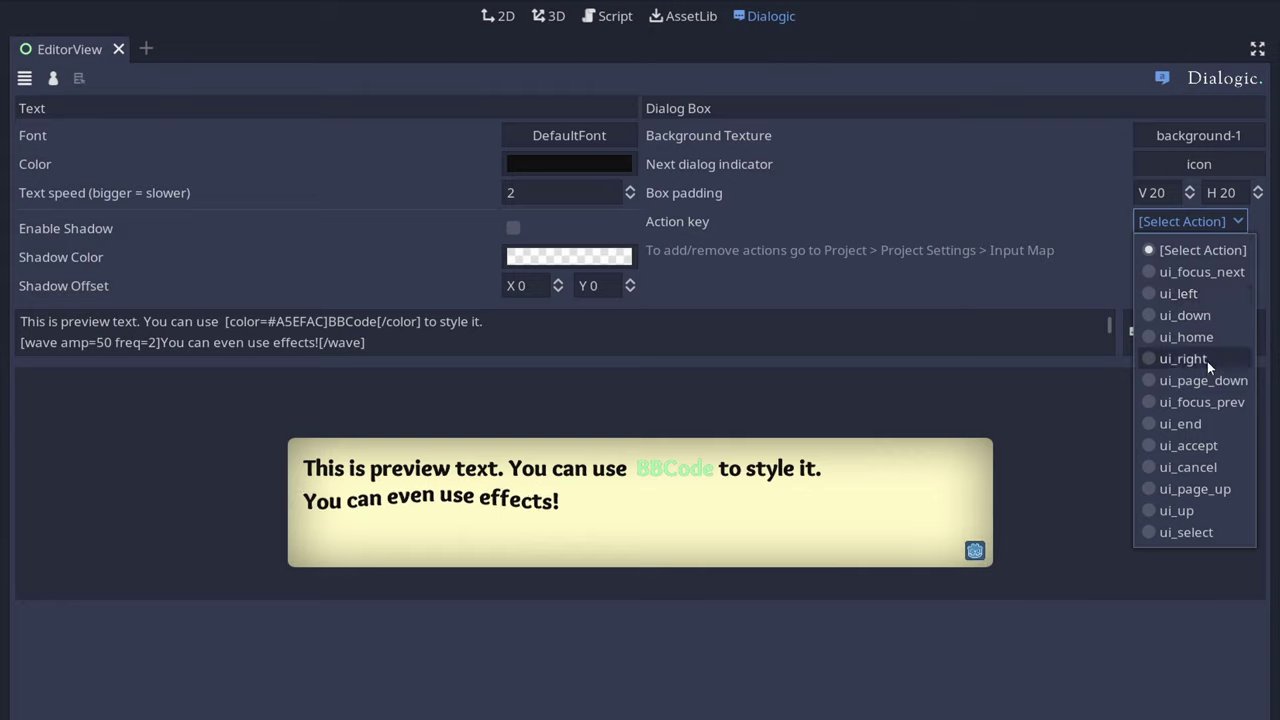
pyautogui.click(1183, 359)
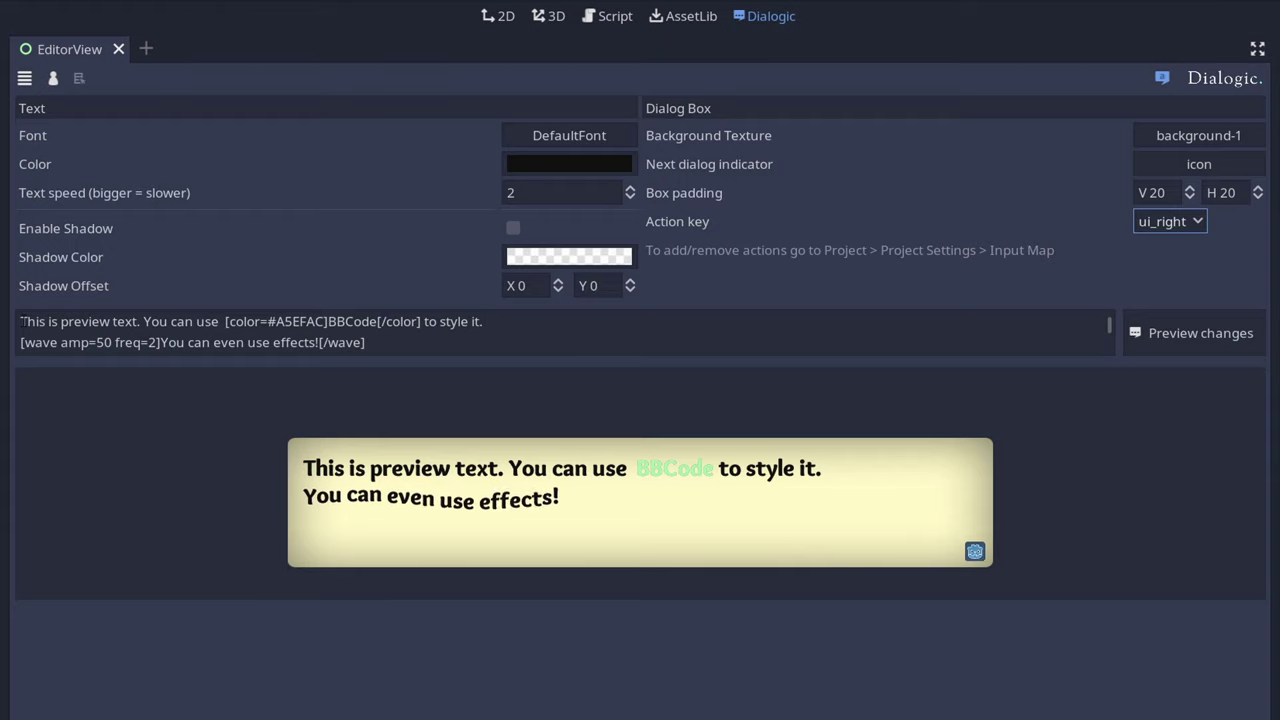
pyautogui.moveTo(20, 321); pyautogui.dragTo(366, 342)
# Append 'add whatever you like to this box' to the preview text and refresh the preview.
pyautogui.click(476, 346)
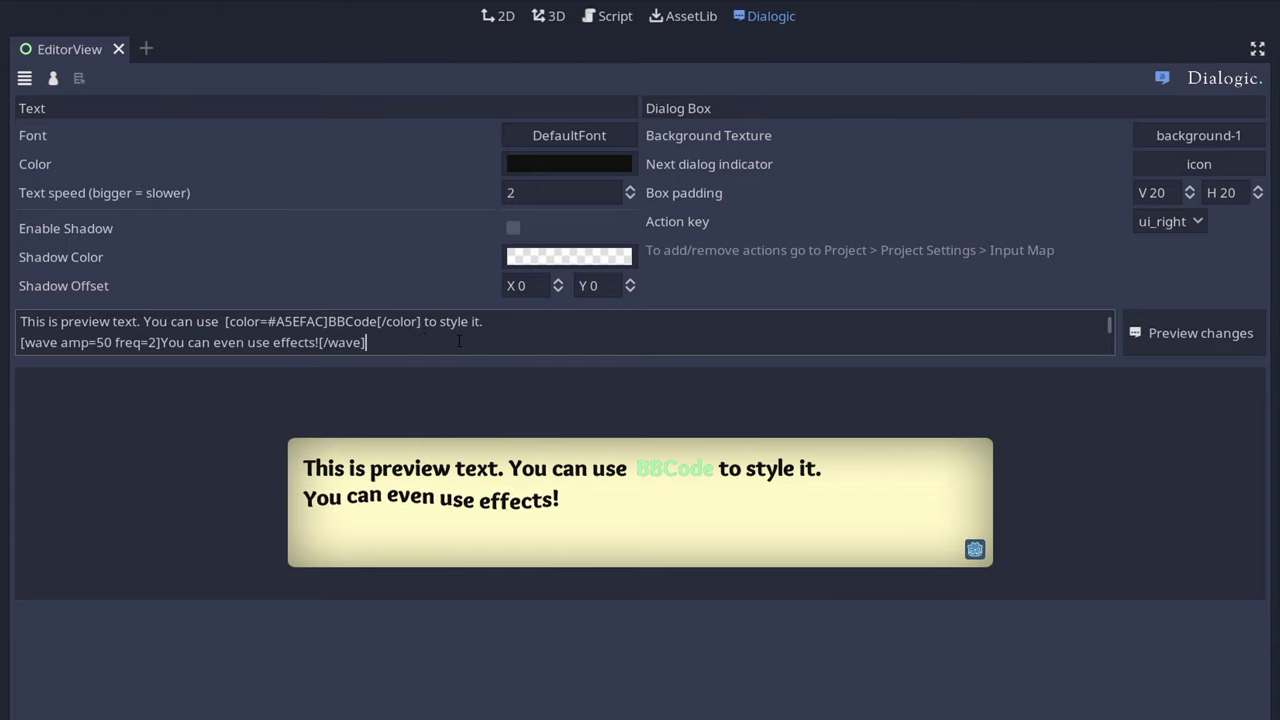
pyautogui.write('add whatever you')
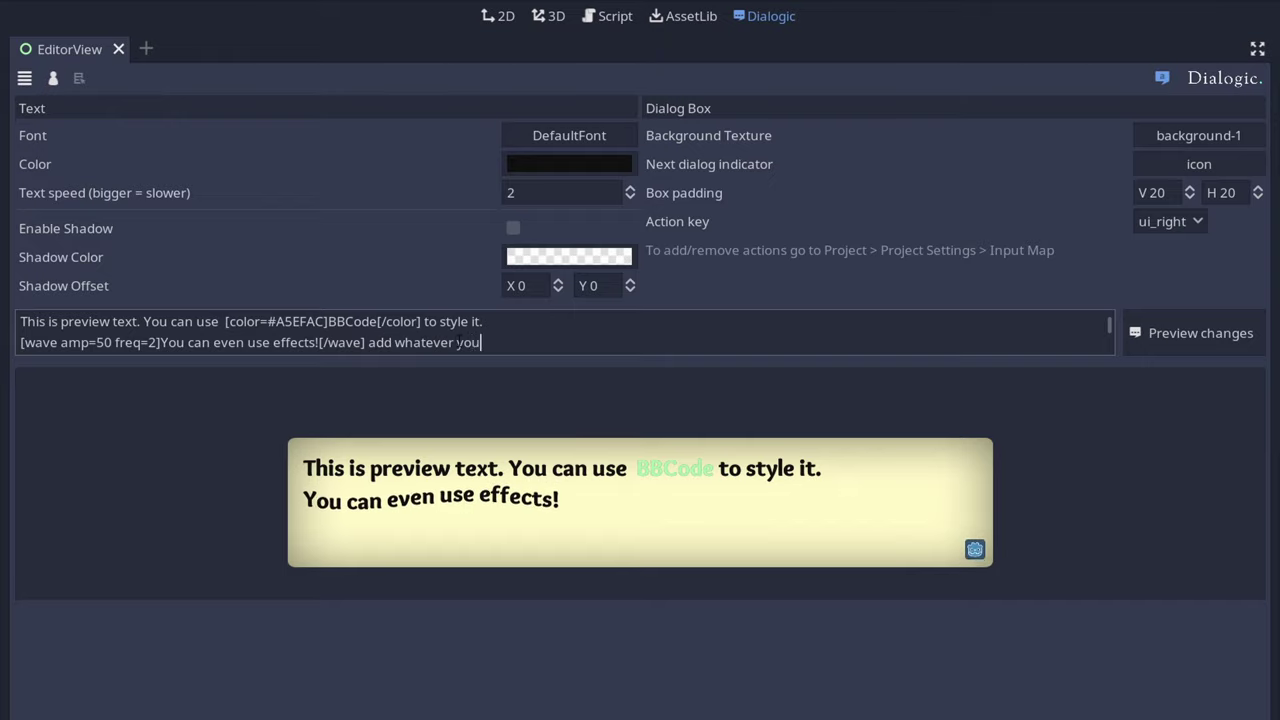
pyautogui.write(' like to this box')
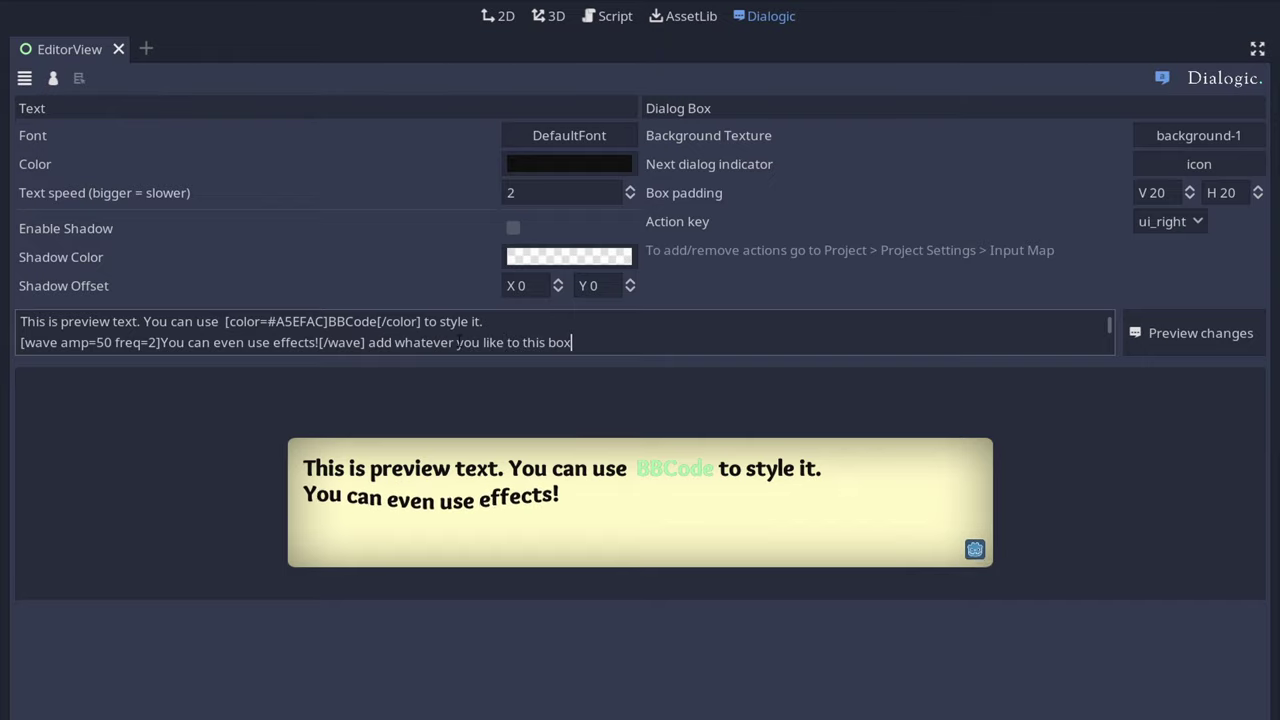
pyautogui.click(1205, 334)
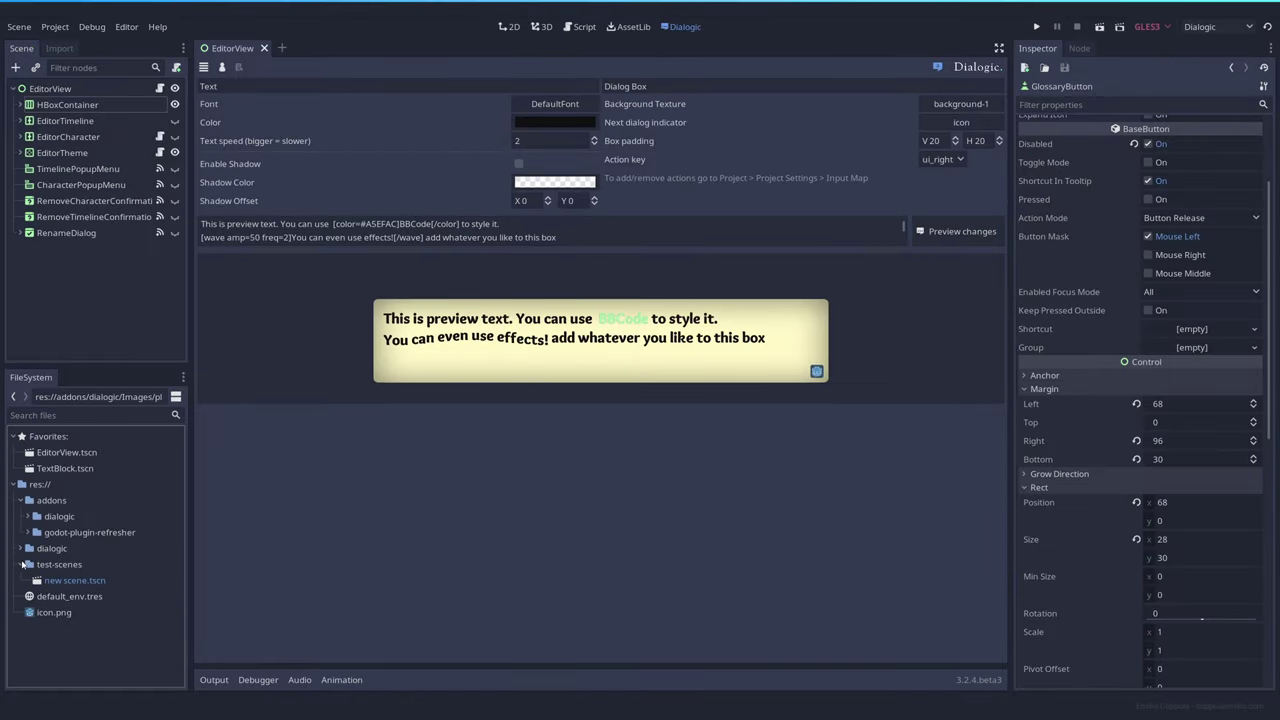
# Open new scene.tscn, select its DialogNode, and make its dialog box visible.
pyautogui.doubleClick(74, 580)
pyautogui.click(95, 90)
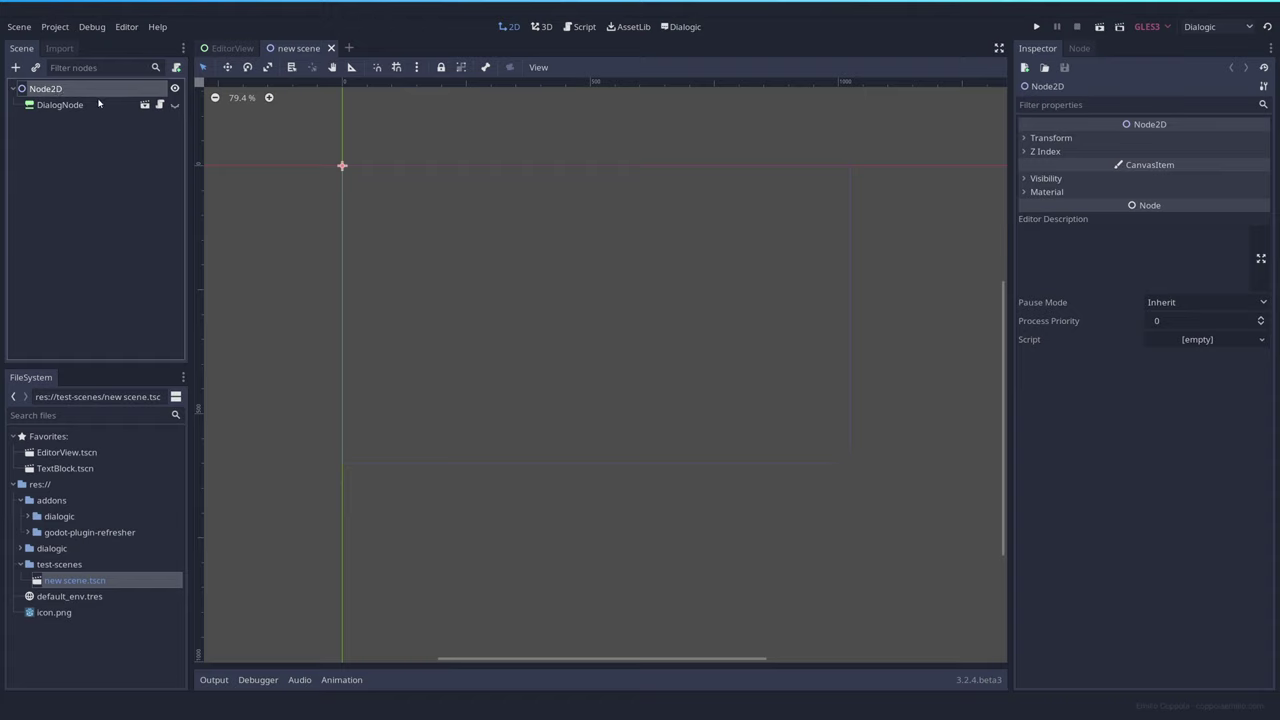
pyautogui.click(60, 105)
pyautogui.click(173, 105)
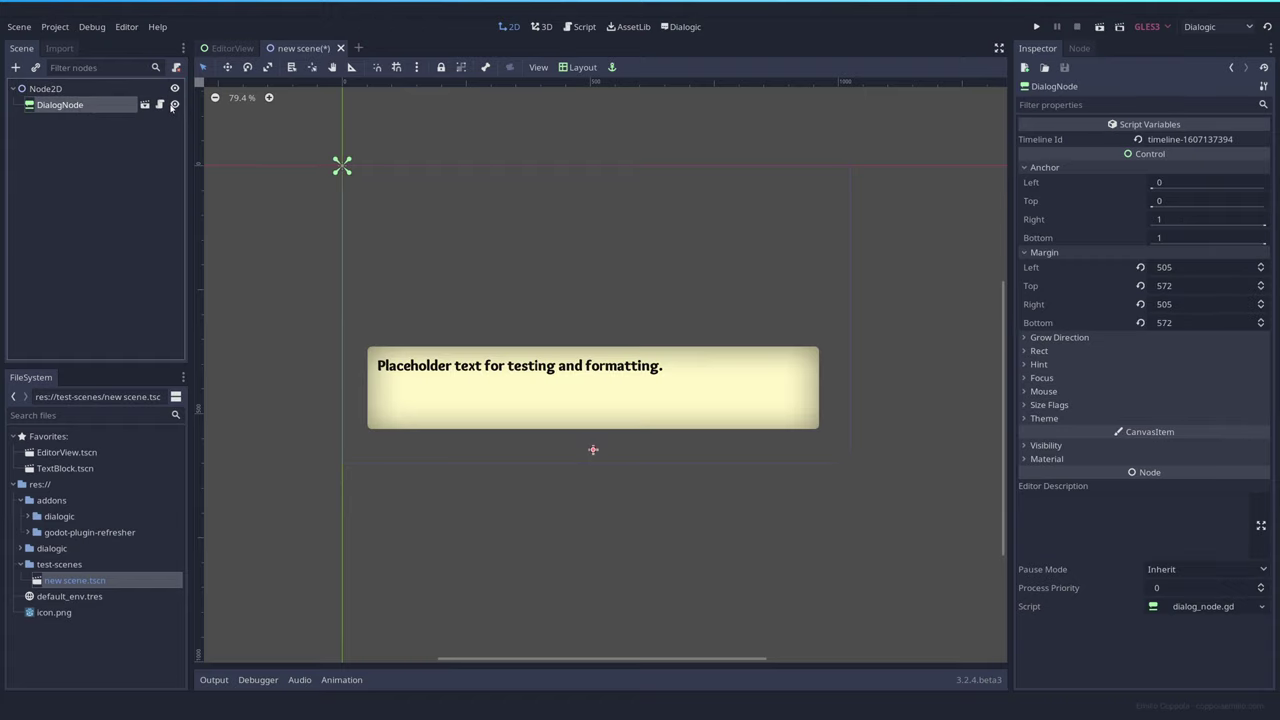
pyautogui.click(408, 260)
pyautogui.click(72, 105)
# Add a Dialog.tscn instance from addons/dialogic/Nodes, undo it, and recenter the canvas.
pyautogui.click(28, 516)
pyautogui.scroll(-2, 40, 555)
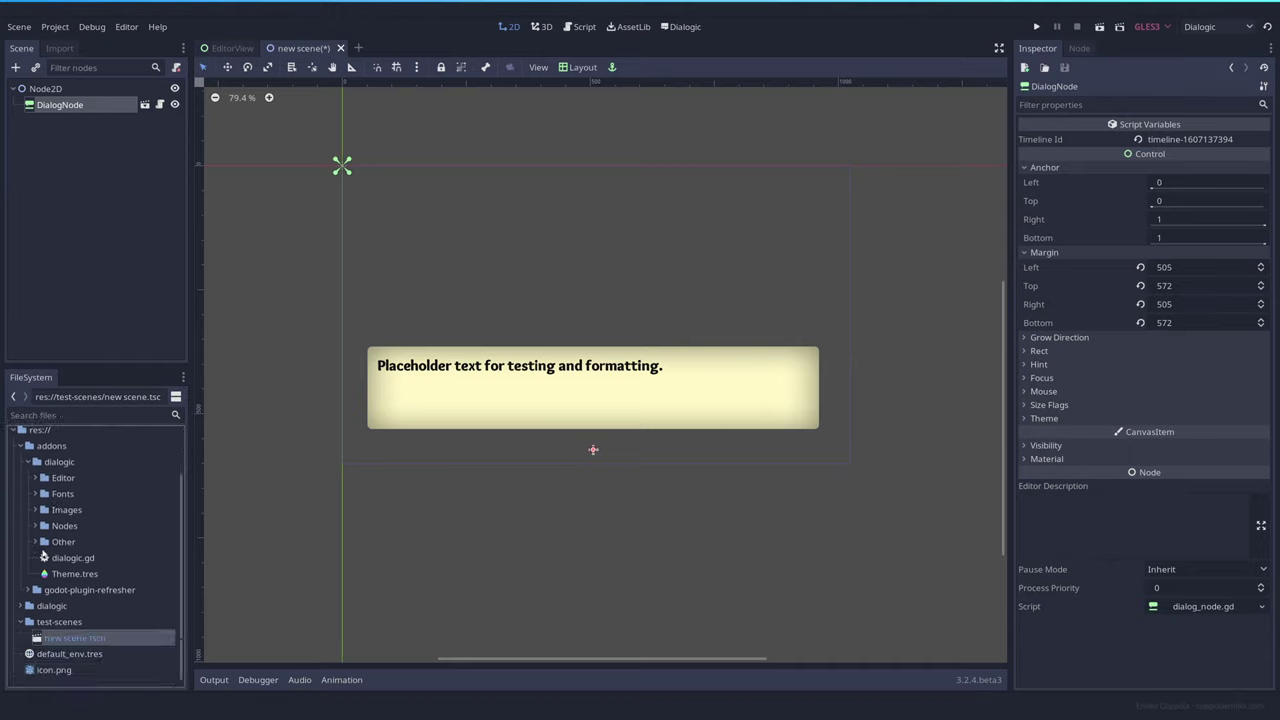
pyautogui.click(37, 526)
pyautogui.scroll(-1, 80, 520)
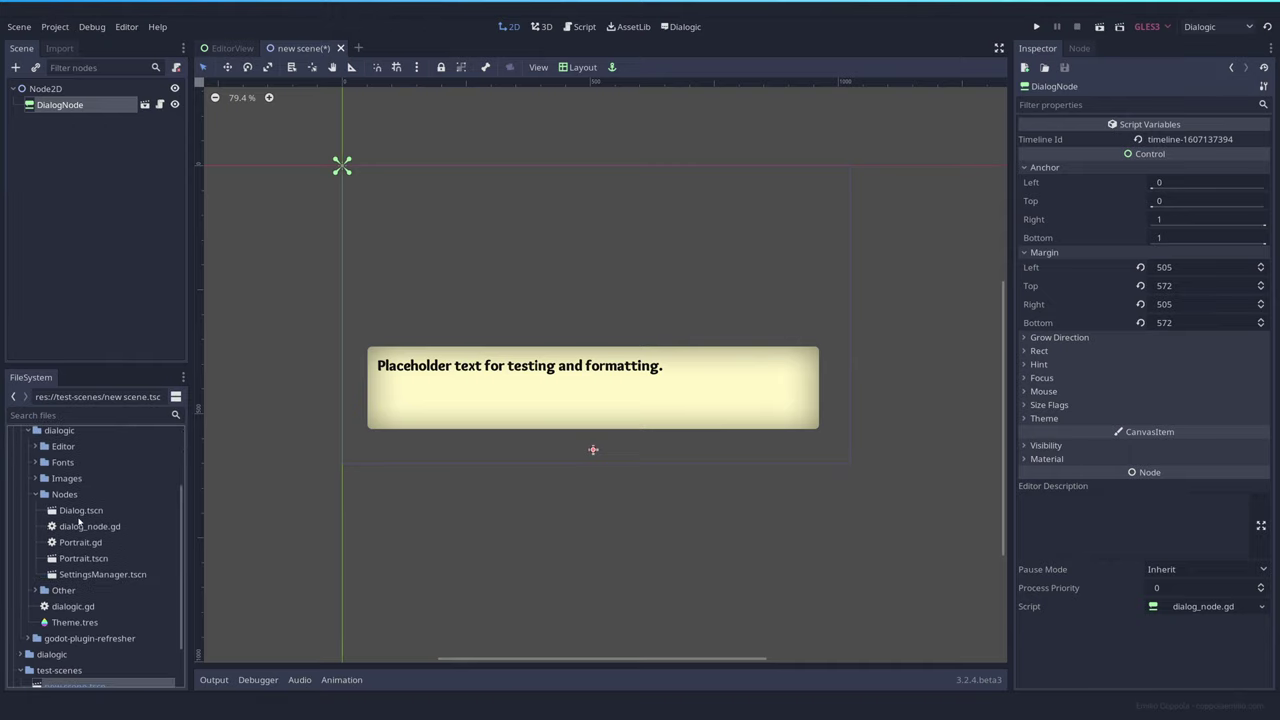
pyautogui.moveTo(68, 514); pyautogui.dragTo(527, 284)
pyautogui.hotkey('ctrl', 'z')
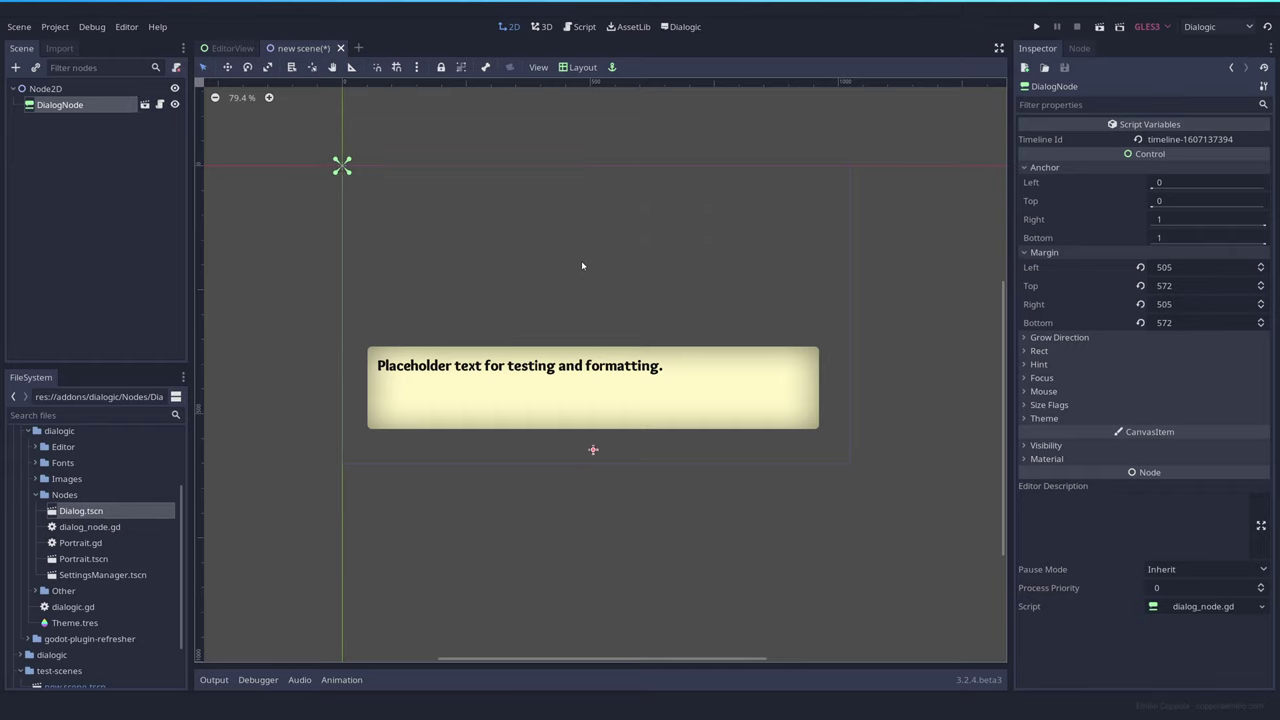
pyautogui.moveTo(581, 262); pyautogui.dragTo(612, 298, button='middle')
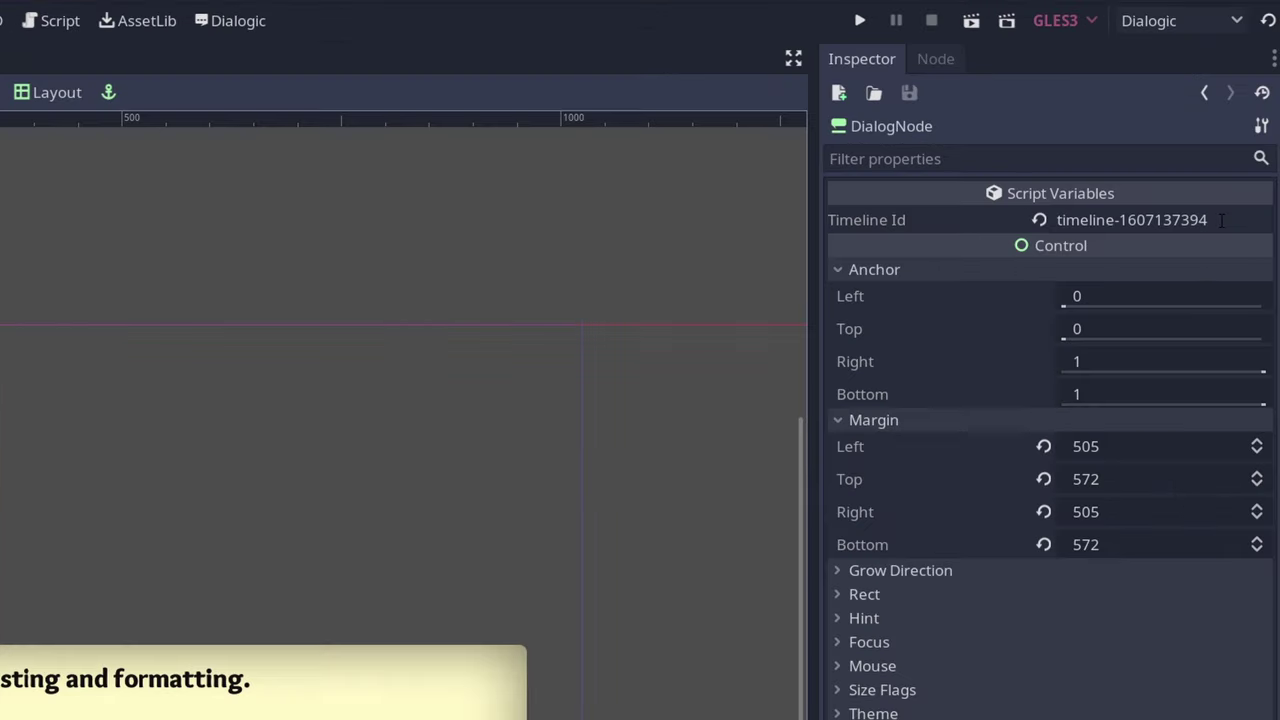
# Select the DialogNode's Timeline Id value in the Inspector.
pyautogui.doubleClick(1190, 139)
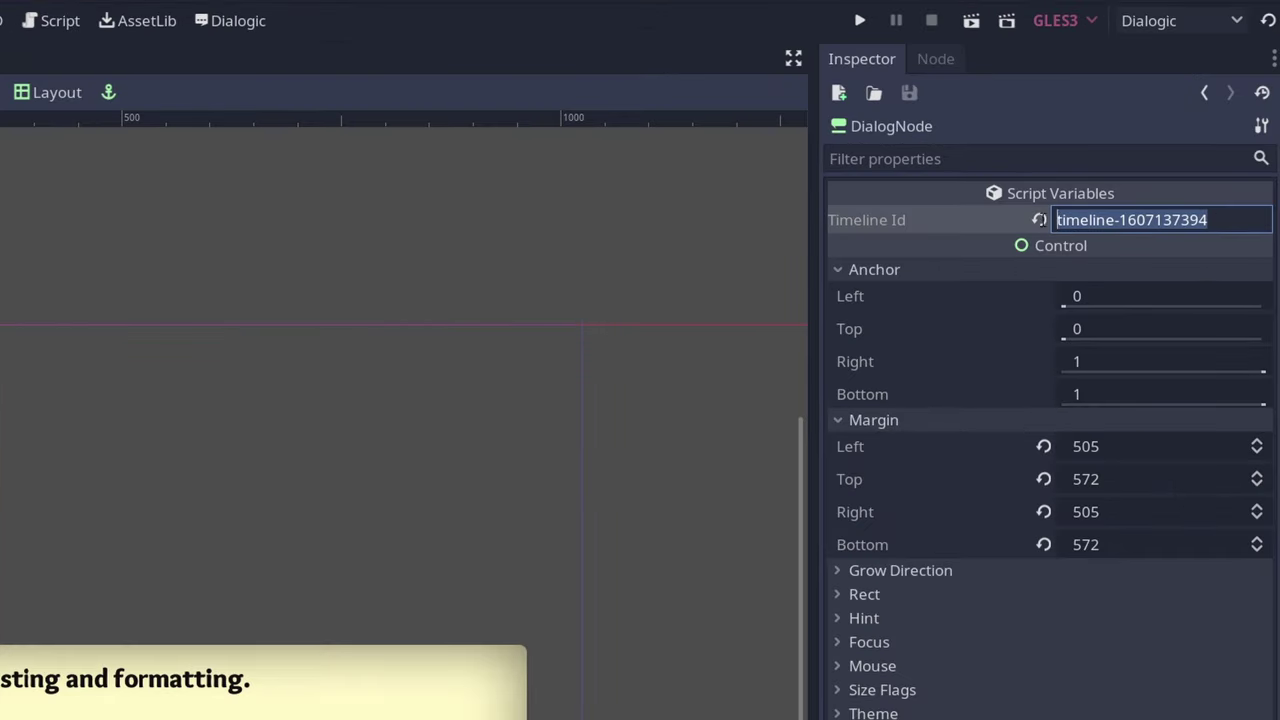
pyautogui.click(1216, 139)
pyautogui.moveTo(1232, 139); pyautogui.dragTo(1187, 139)
pyautogui.moveTo(1128, 220); pyautogui.dragTo(1044, 222)
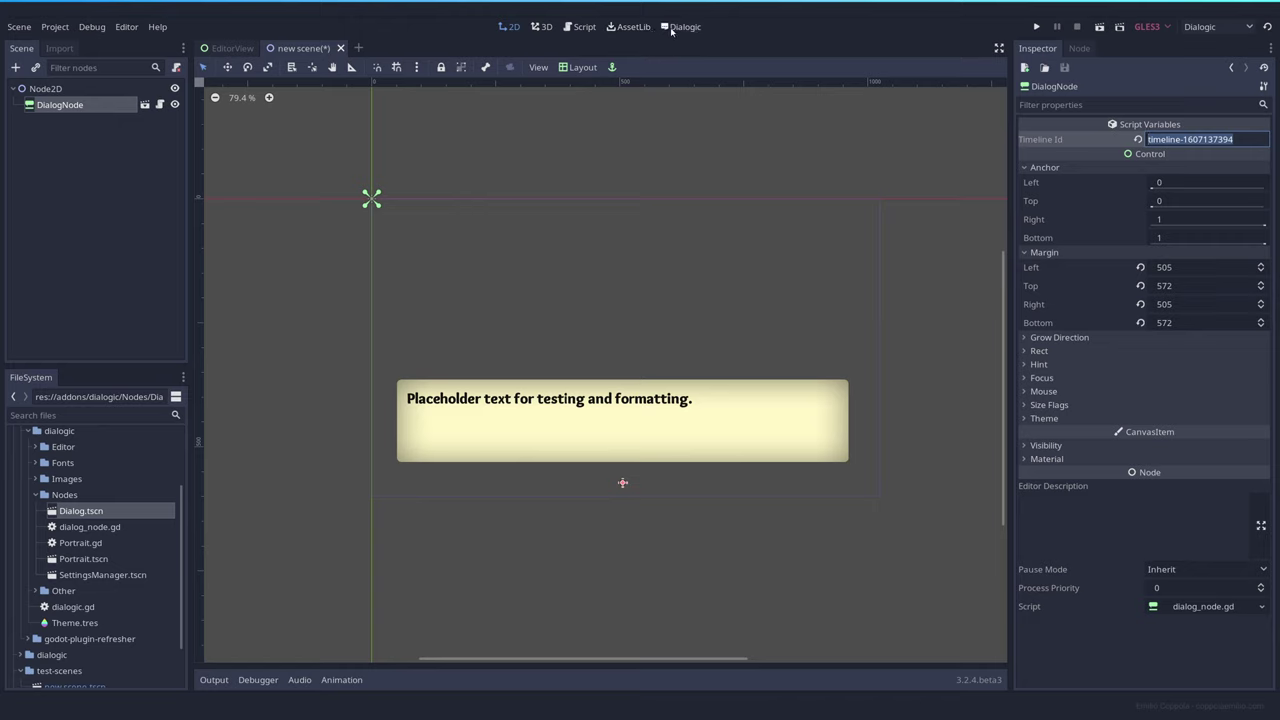
pyautogui.click(682, 27)
pyautogui.click(204, 68)
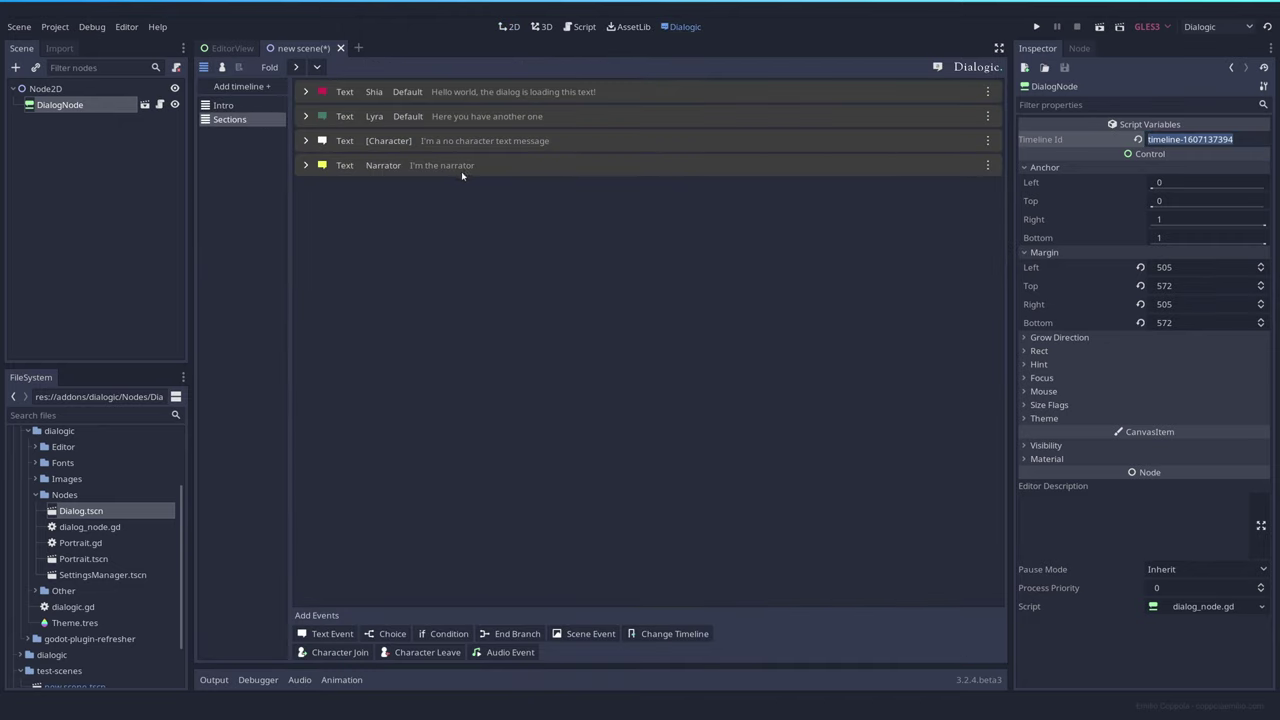
pyautogui.rightClick(244, 121)
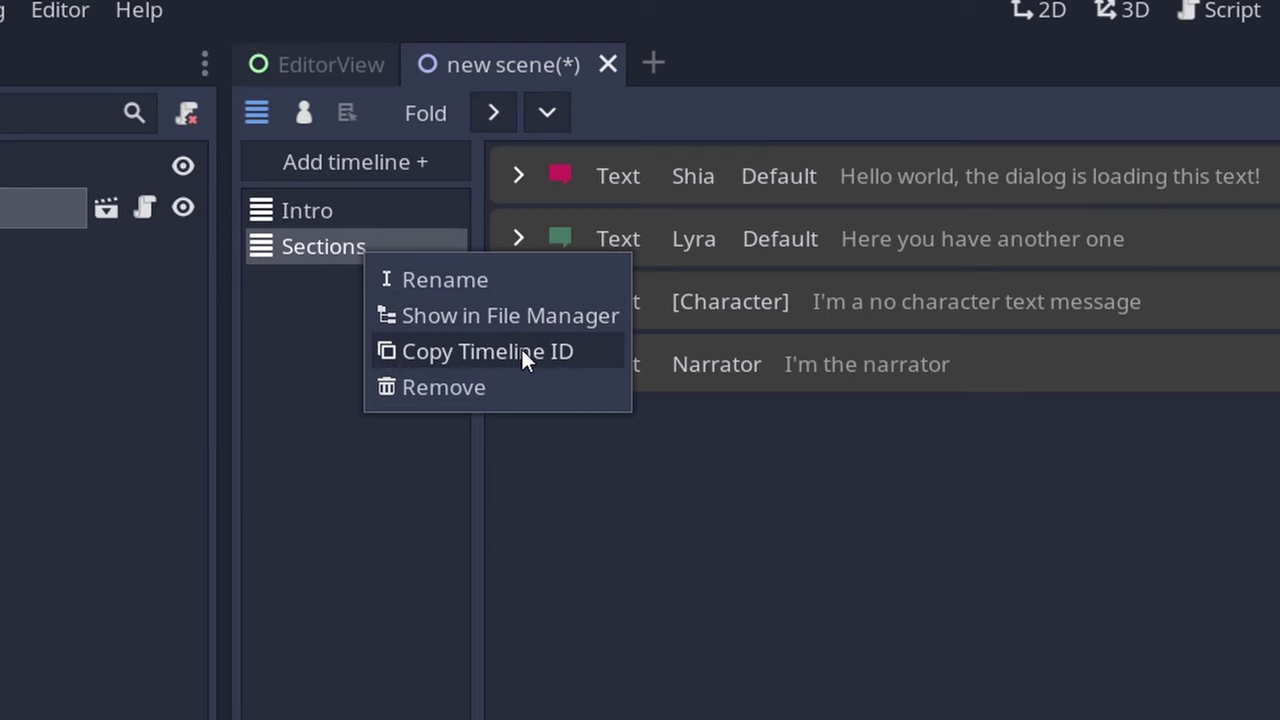
pyautogui.click(521, 351)
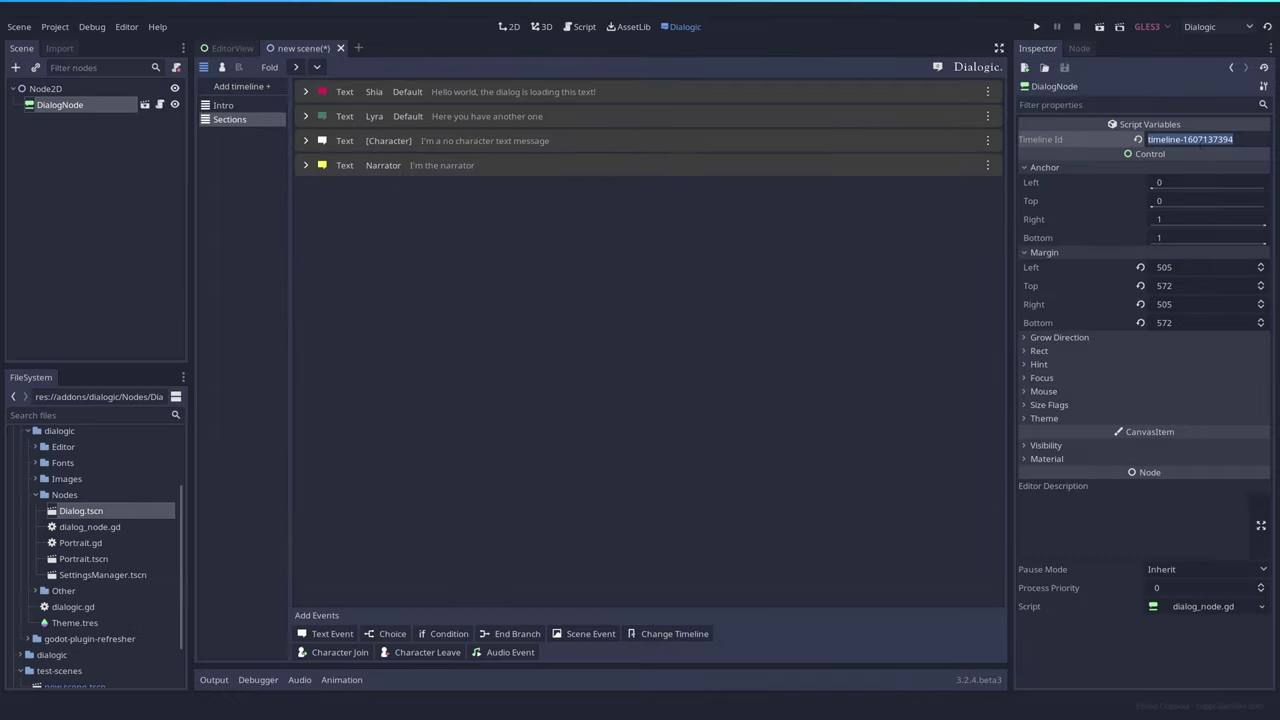
pyautogui.hotkey('ctrl', 'v')
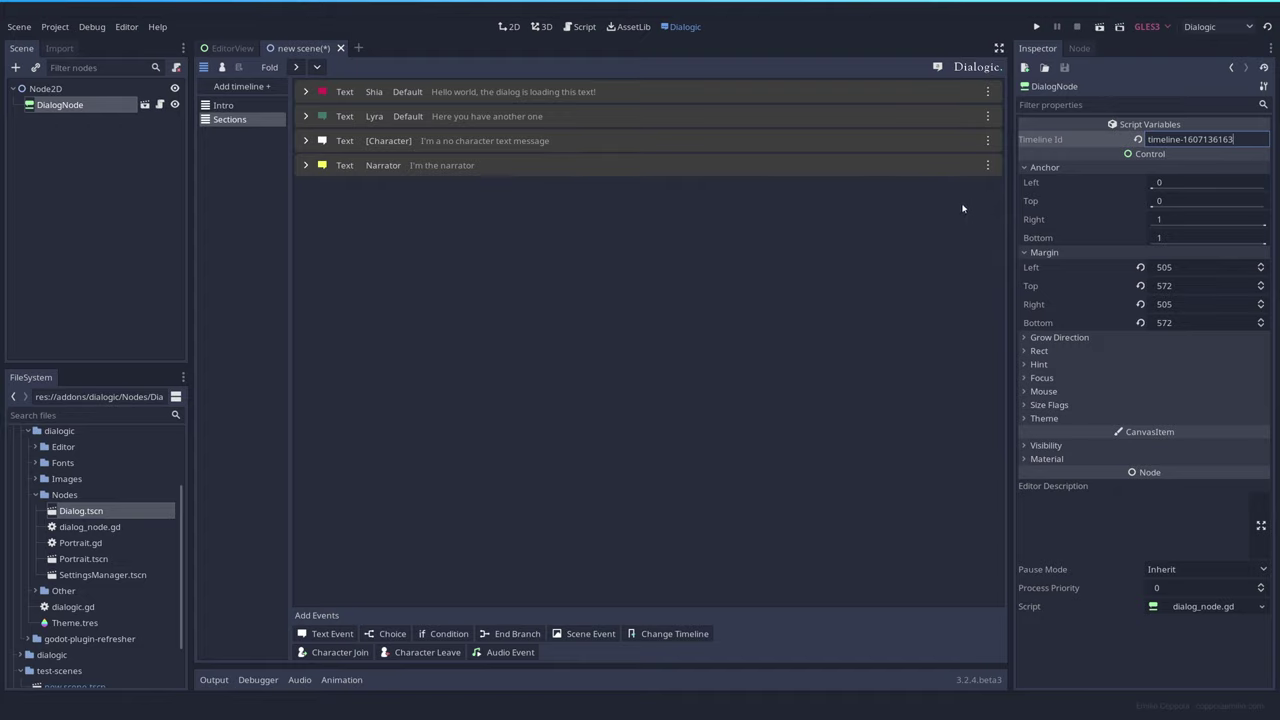
pyautogui.hotkey('ctrl', 's')
# Play the test scene, advance two Sections dialog lines with Return, then close the game window.
pyautogui.click(1099, 26)
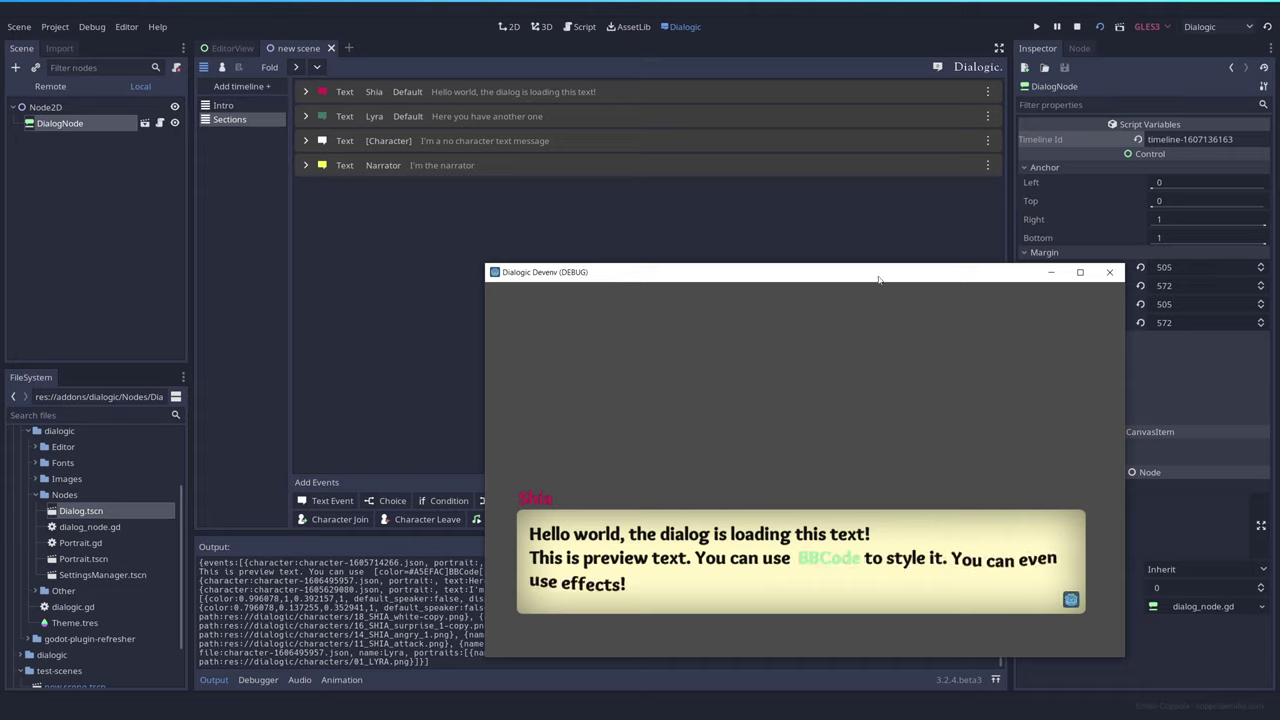
pyautogui.press('Return')
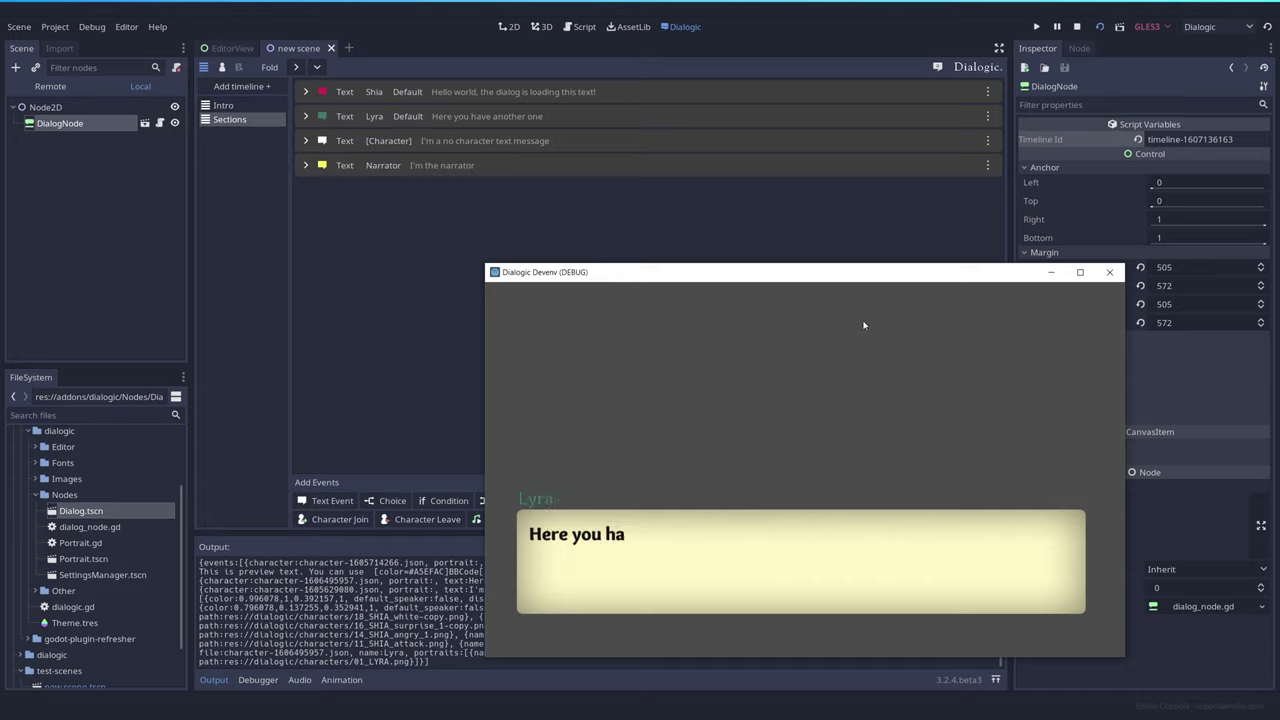
pyautogui.press('Return')
pyautogui.press('Return')
pyautogui.press('Return')
pyautogui.click(1109, 272)
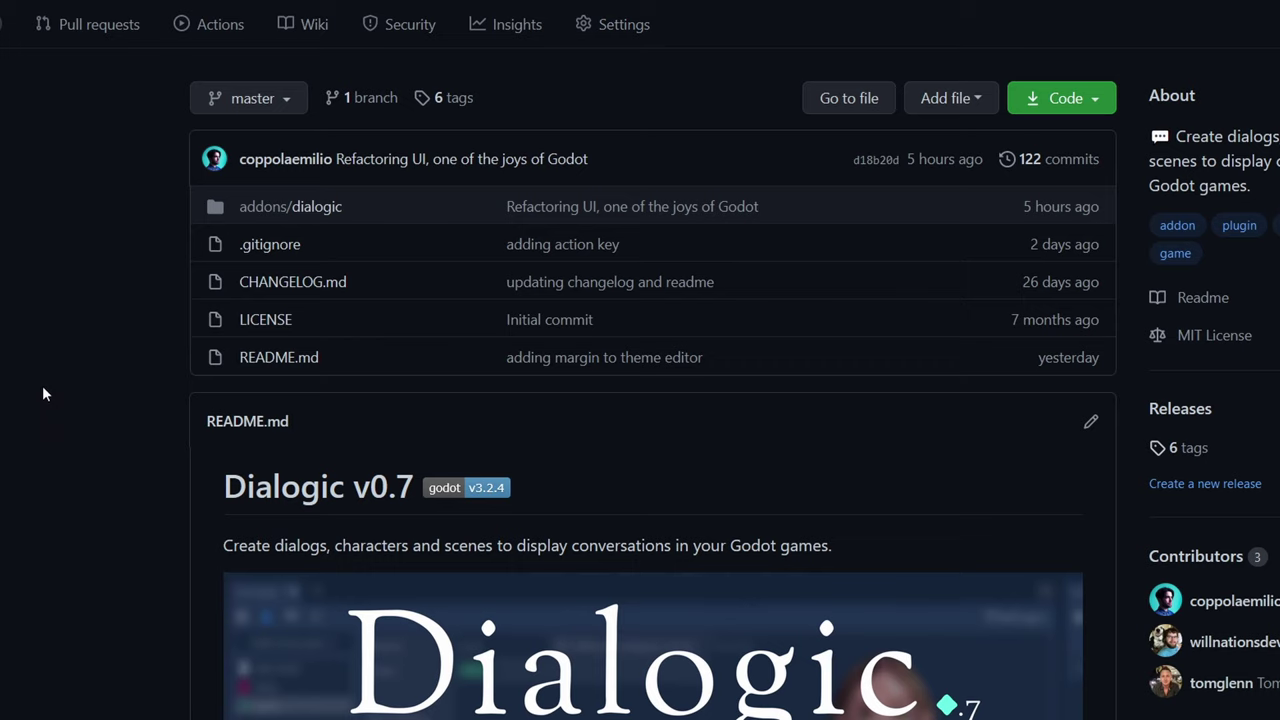
pyautogui.scroll(-2, 40, 371)
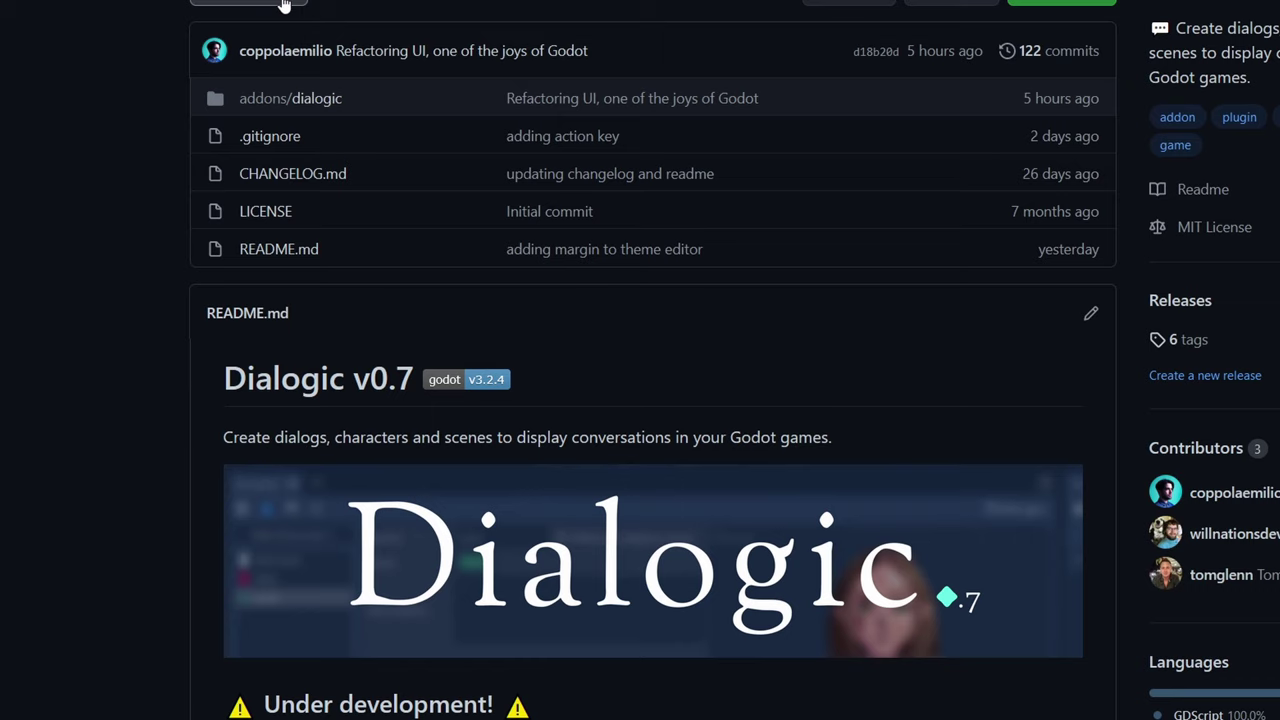
pyautogui.scroll(2, 58, 361)
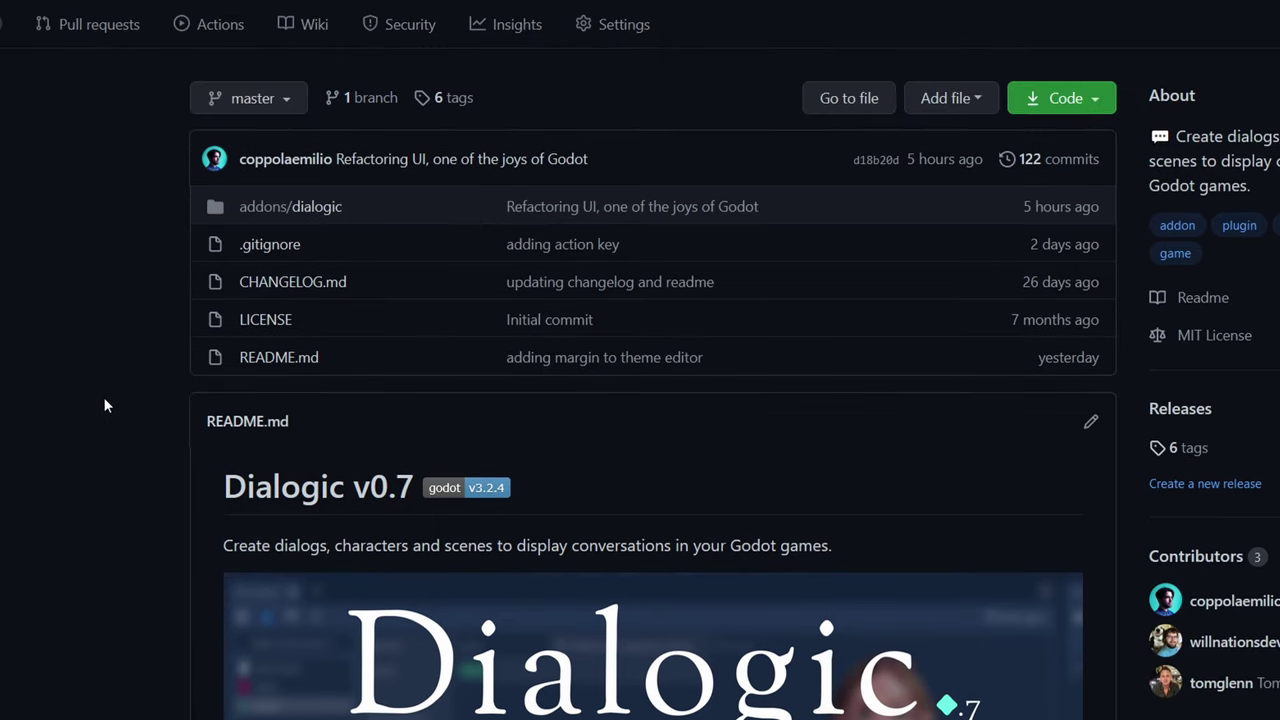
pyautogui.scroll(-12, 105, 405)
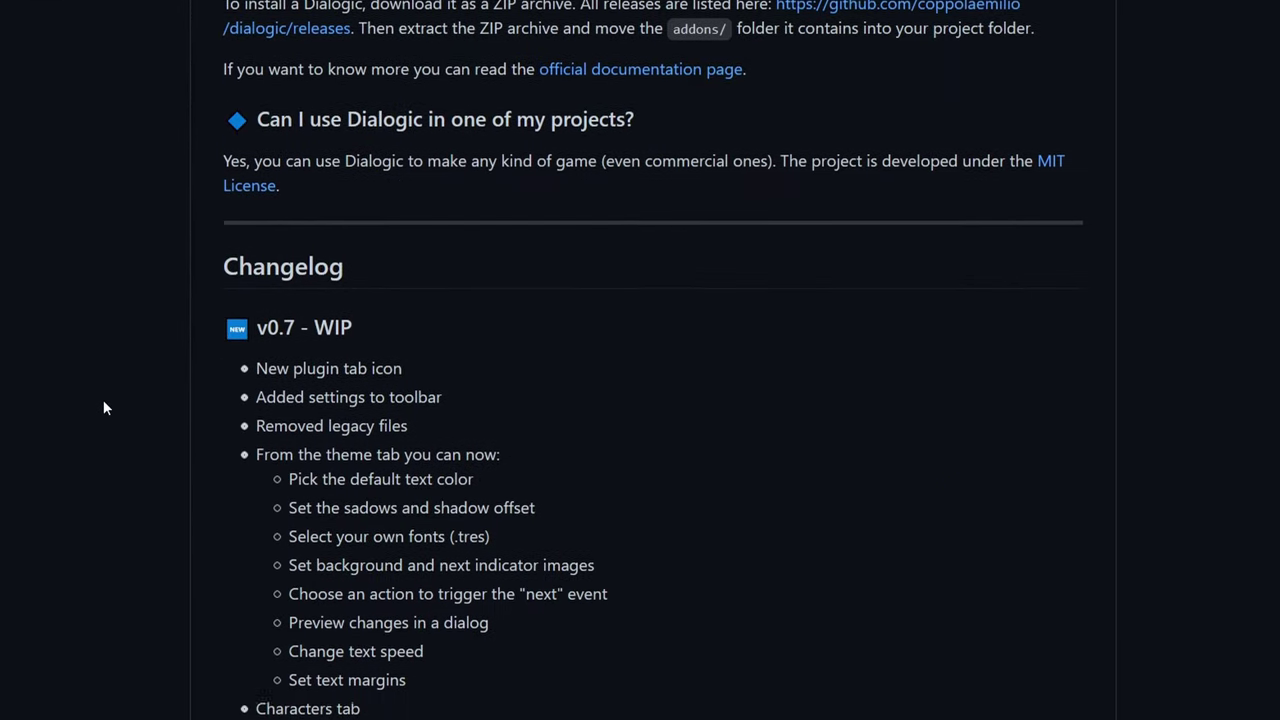
pyautogui.scroll(-2, 103, 405)
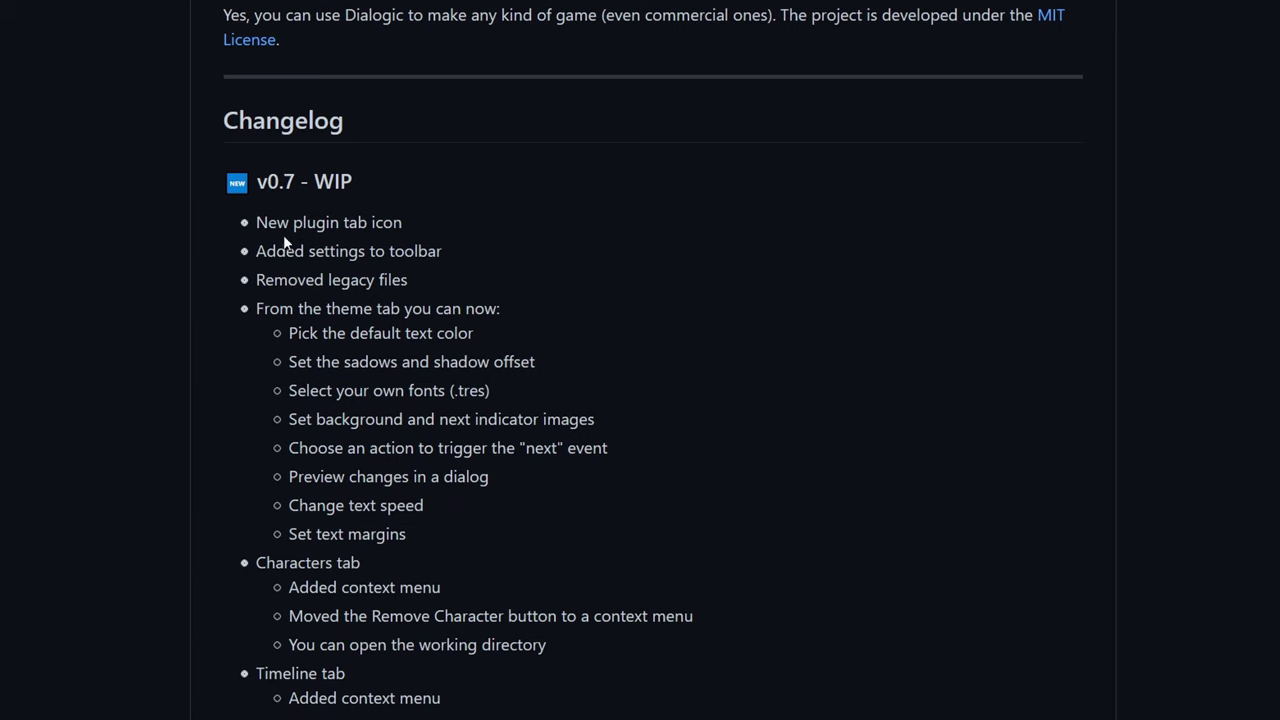
pyautogui.scroll(10, 137, 315)
pyautogui.scroll(7, 111, 345)
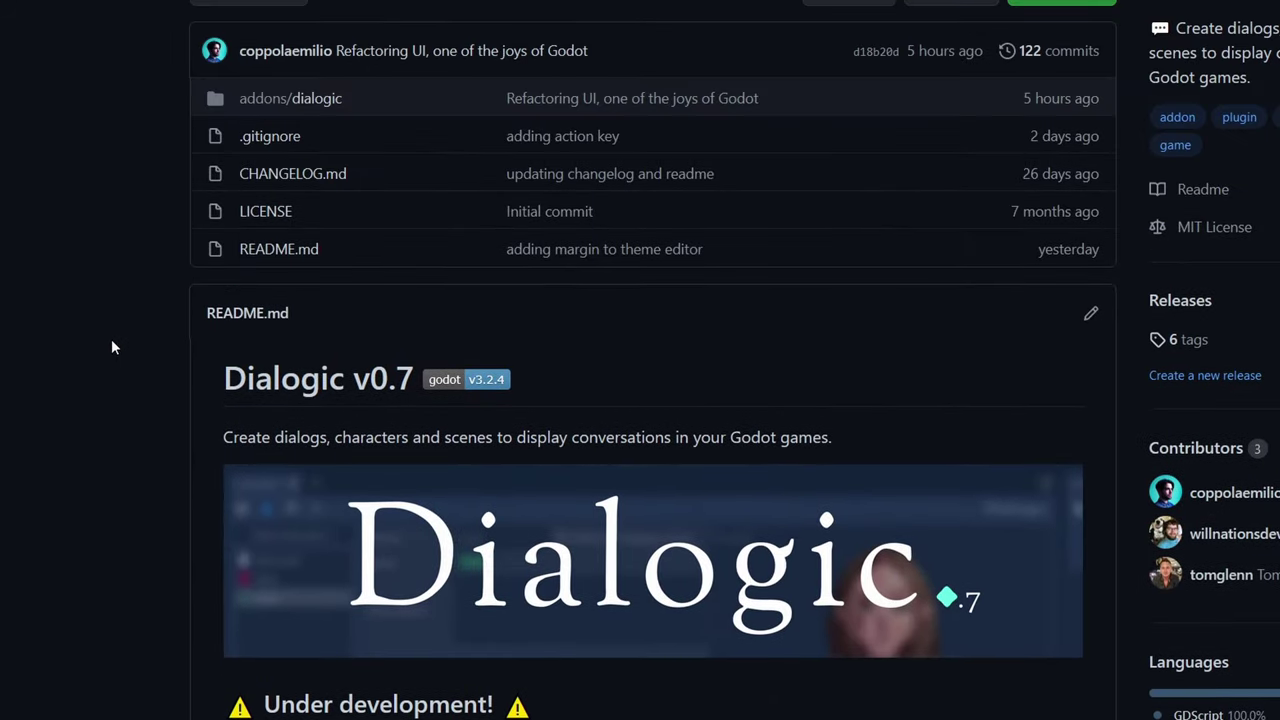
pyautogui.click(1050, 100)
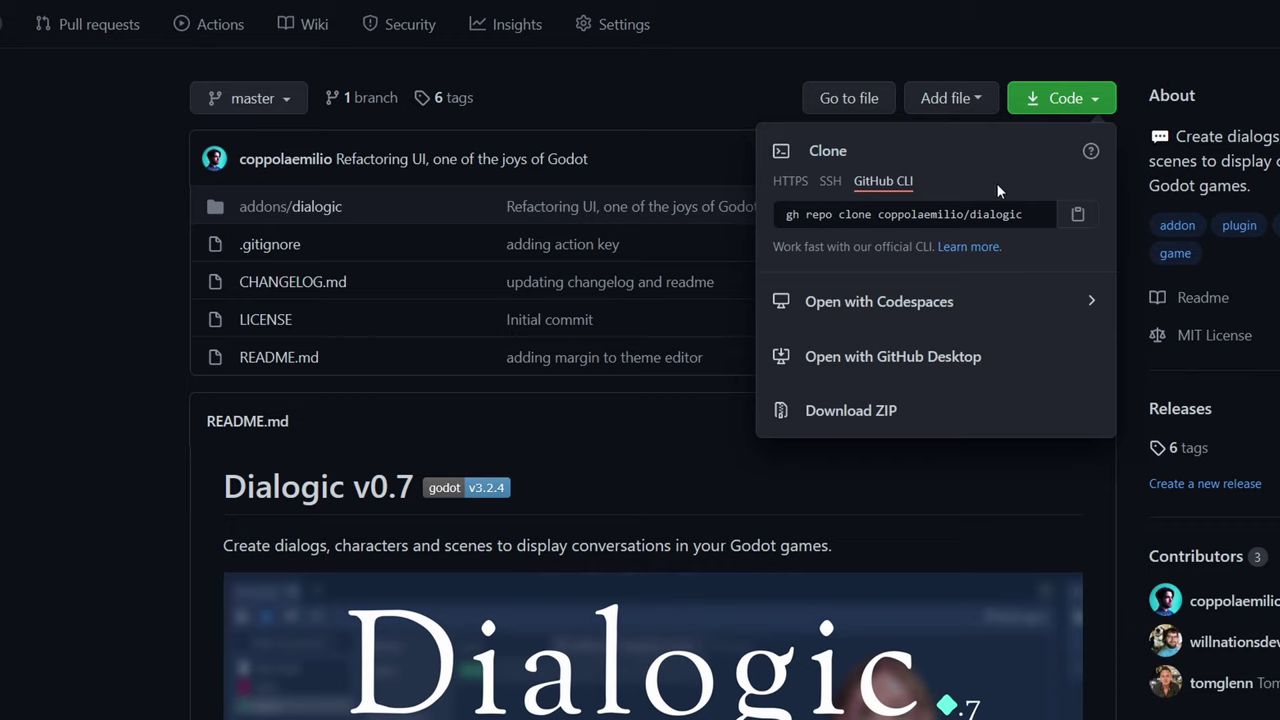
pyautogui.click(48, 431)
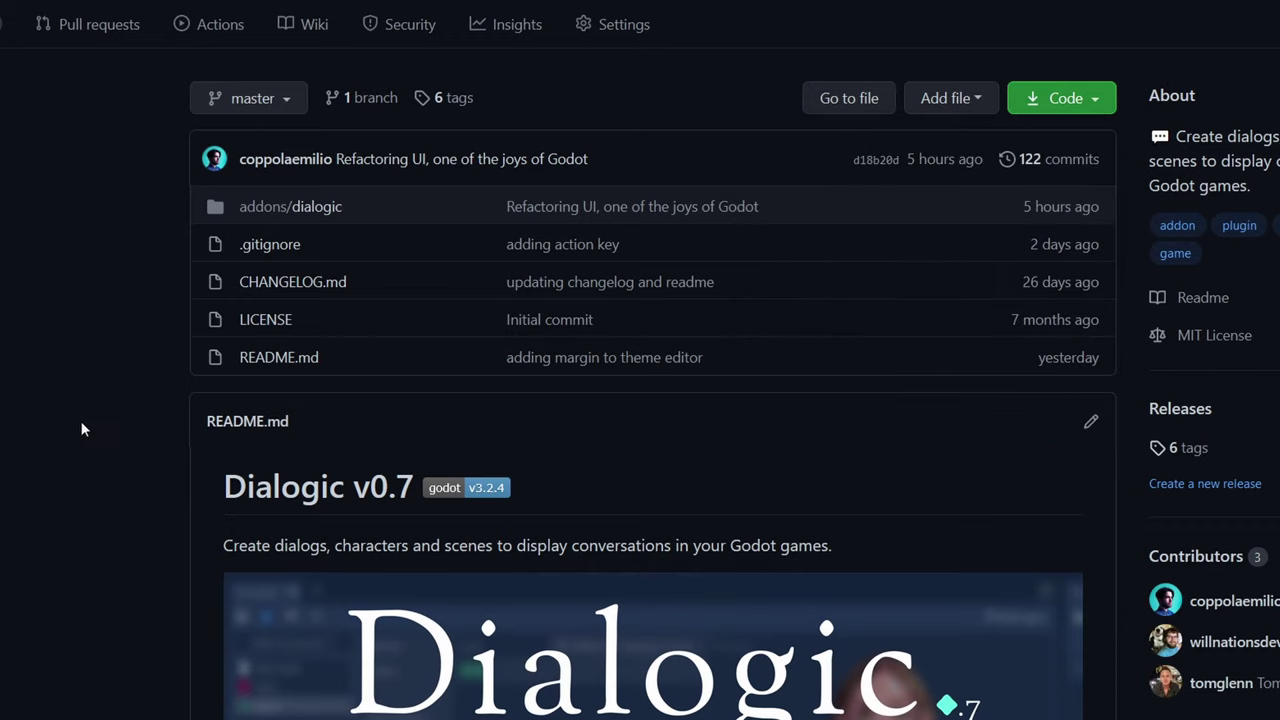